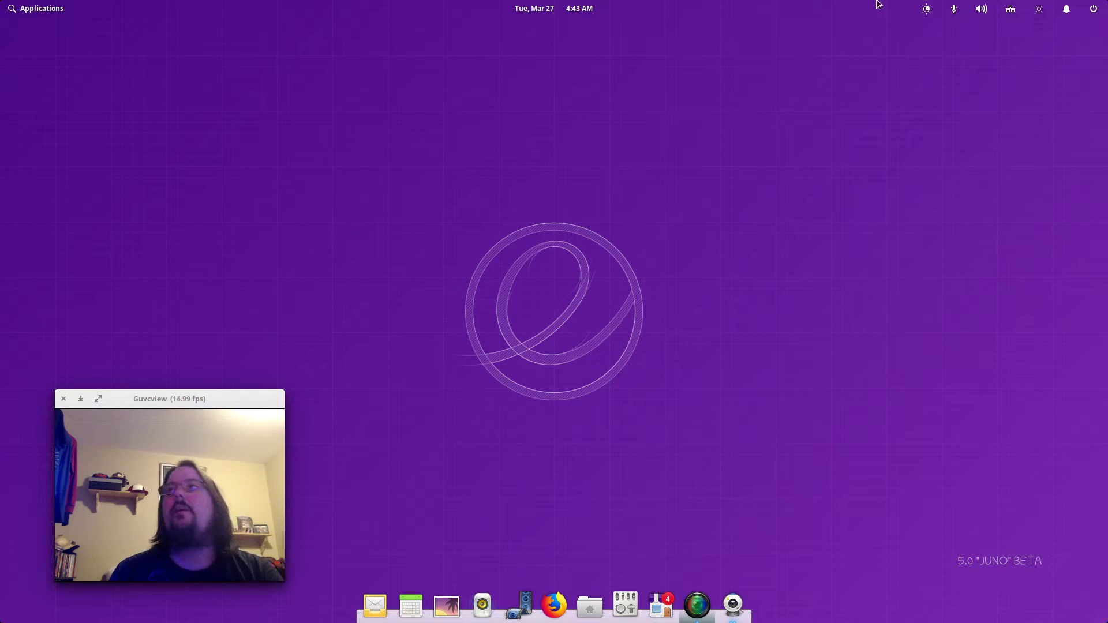
Step: Slide the Night Light warmth down and back toward the strong end, then dismiss its controls
{"action": "left_click", "coordinate": [926, 9]}
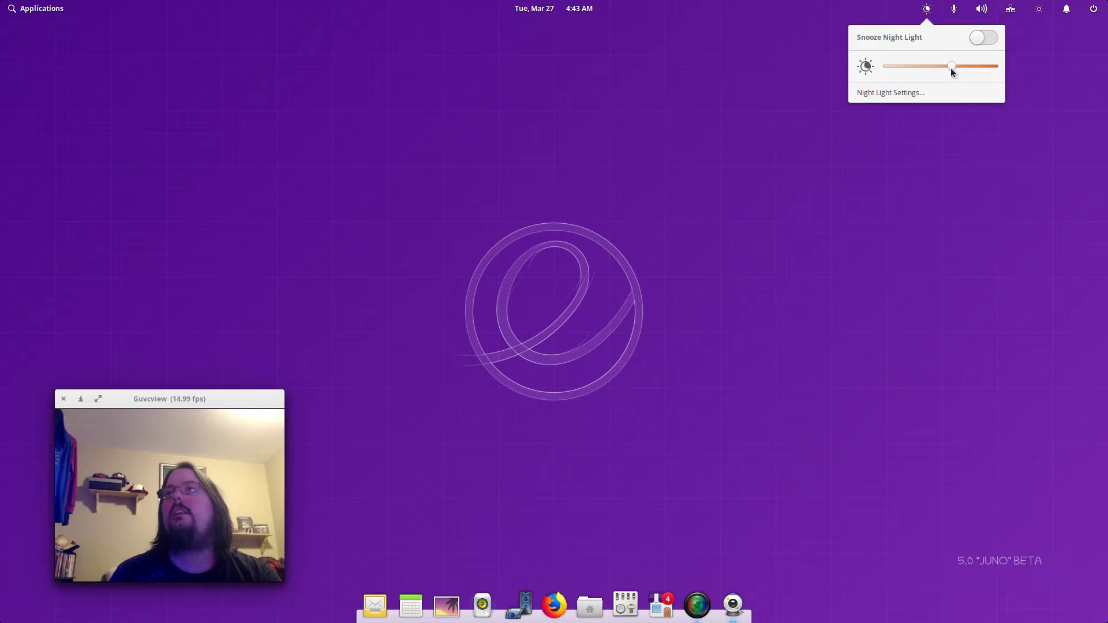
{"action": "left_click_drag", "start_coordinate": [946, 68], "coordinate": [891, 69]}
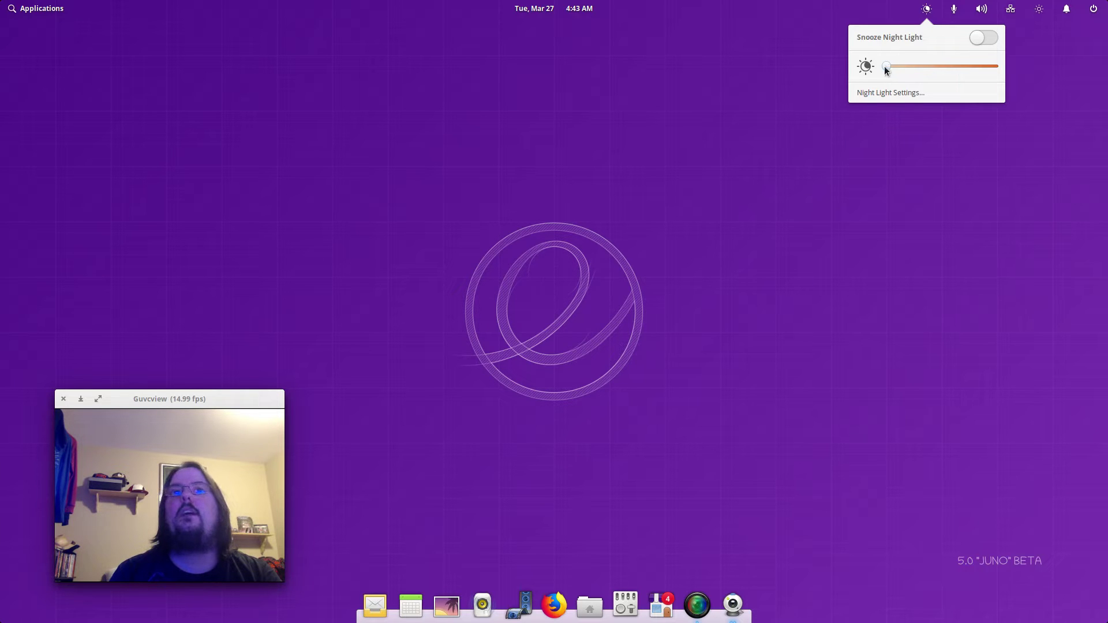
{"action": "left_click_drag", "start_coordinate": [887, 70], "coordinate": [943, 74]}
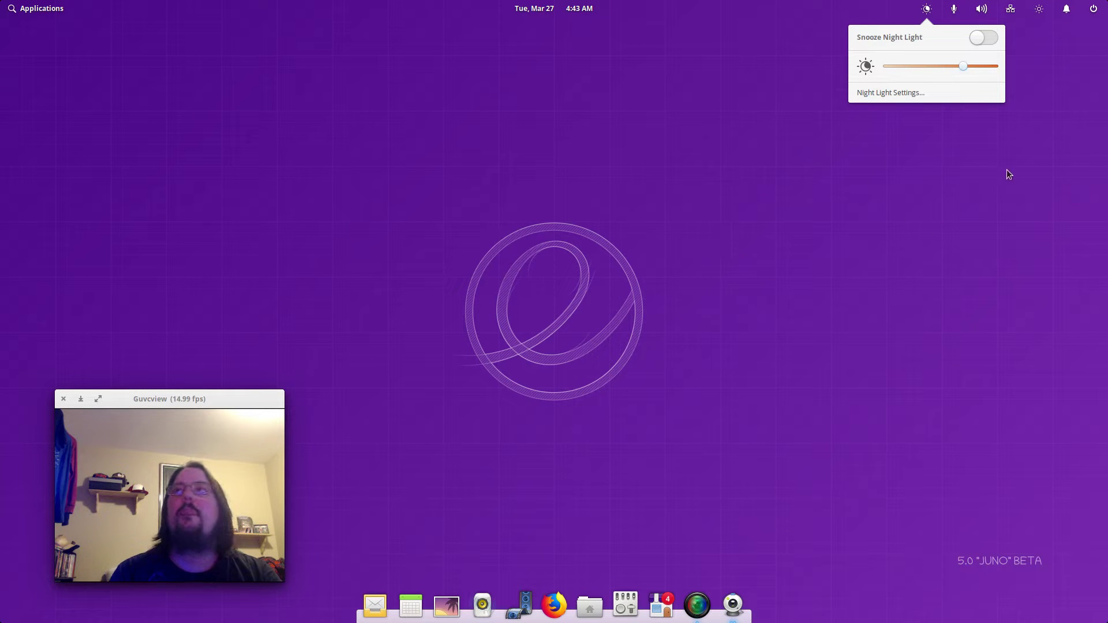
{"action": "left_click", "coordinate": [926, 161]}
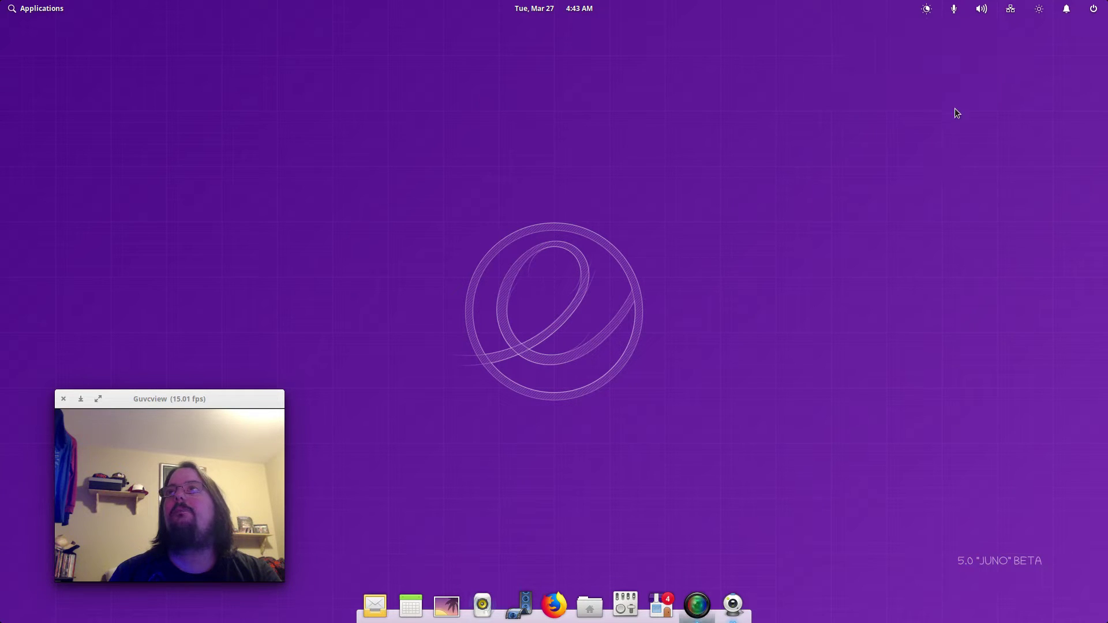
{"action": "left_click", "coordinate": [927, 10]}
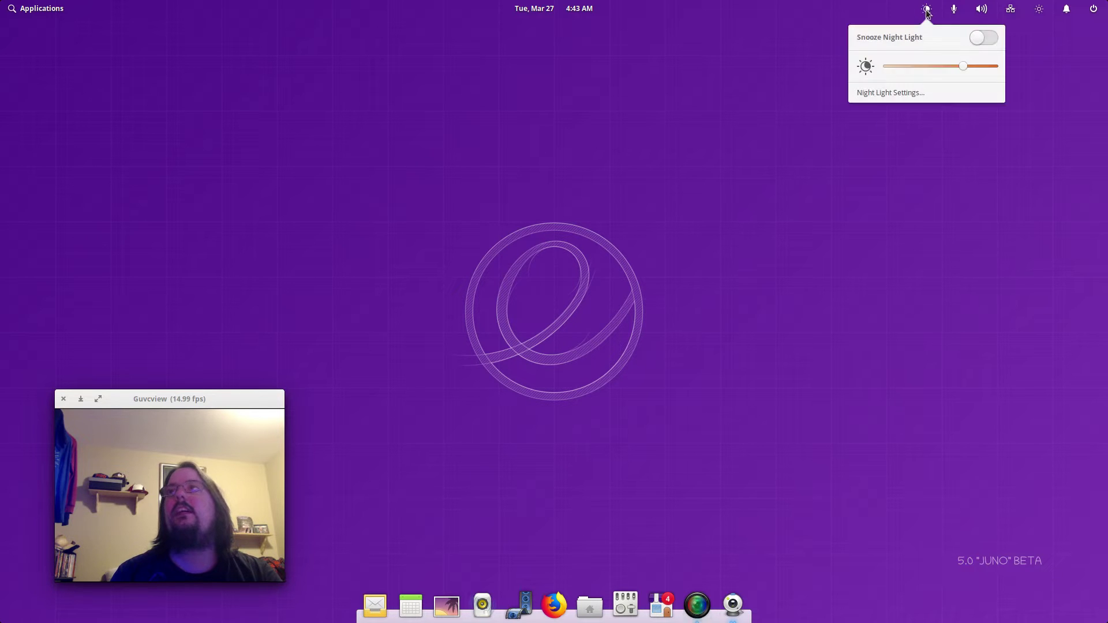
{"action": "left_click", "coordinate": [938, 246]}
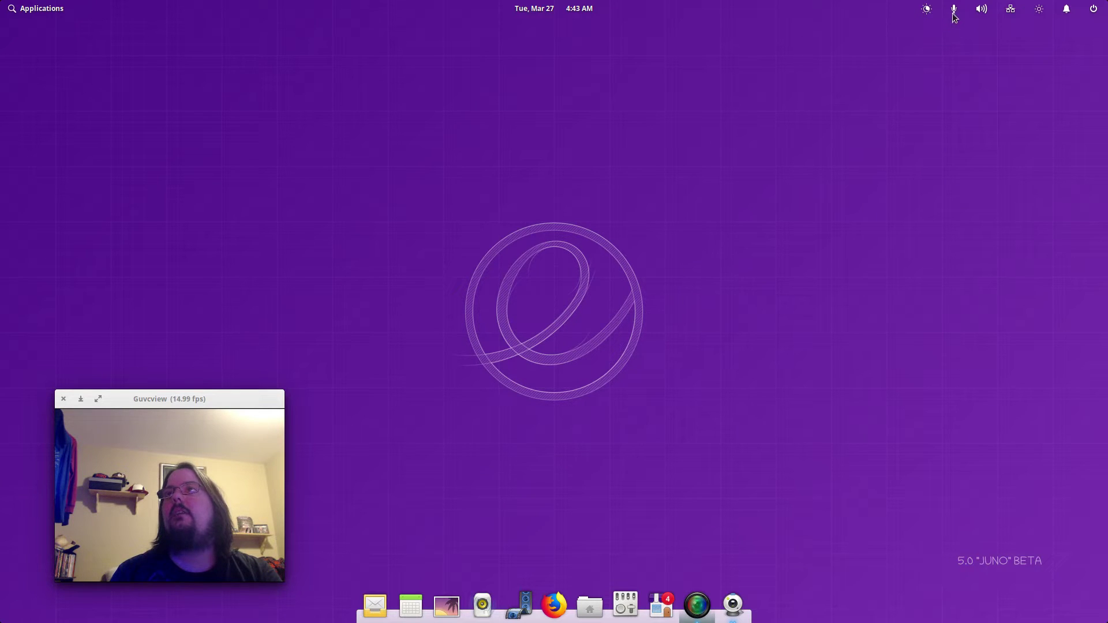
Step: Show the Sound menu with Rhythmbox Music Player, speaker volume and microphone level
{"action": "left_click", "coordinate": [982, 16]}
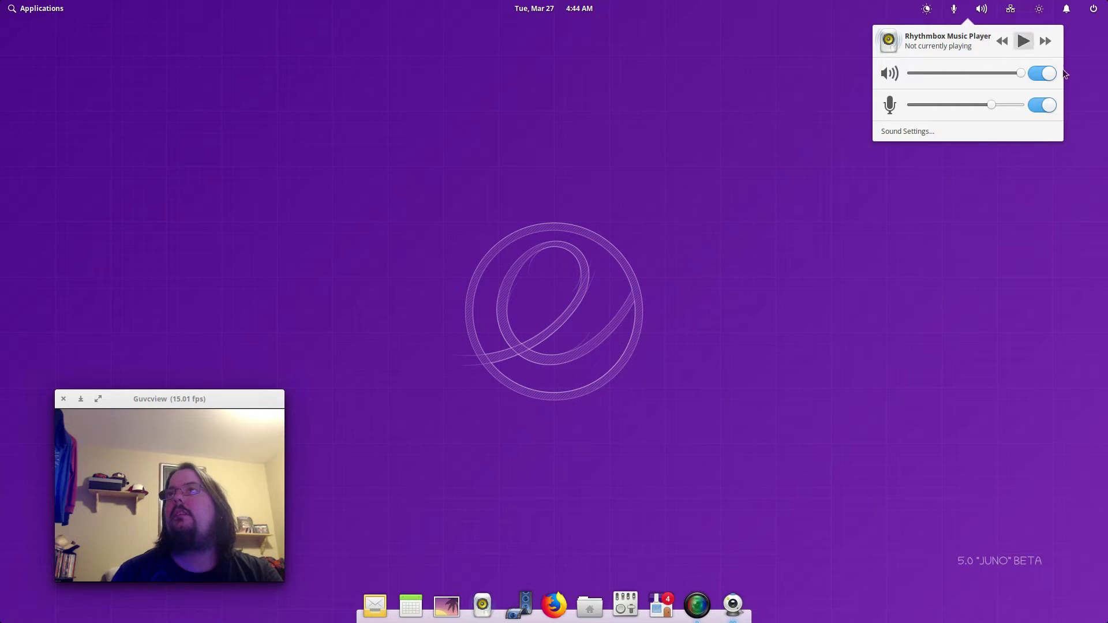
Step: Close the sound menu, toggle the network menu, then show the brightness and power-usage panel
{"action": "left_click", "coordinate": [1093, 62]}
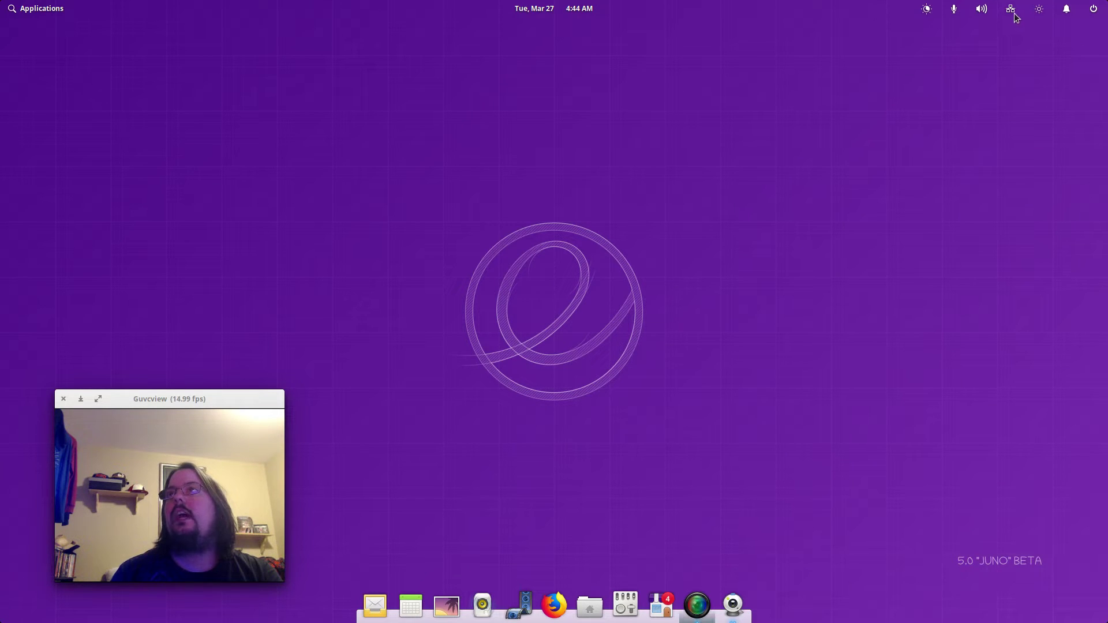
{"action": "left_click", "coordinate": [1011, 9]}
{"action": "left_click", "coordinate": [1011, 9]}
{"action": "left_click", "coordinate": [1011, 9]}
{"action": "left_click", "coordinate": [1011, 10]}
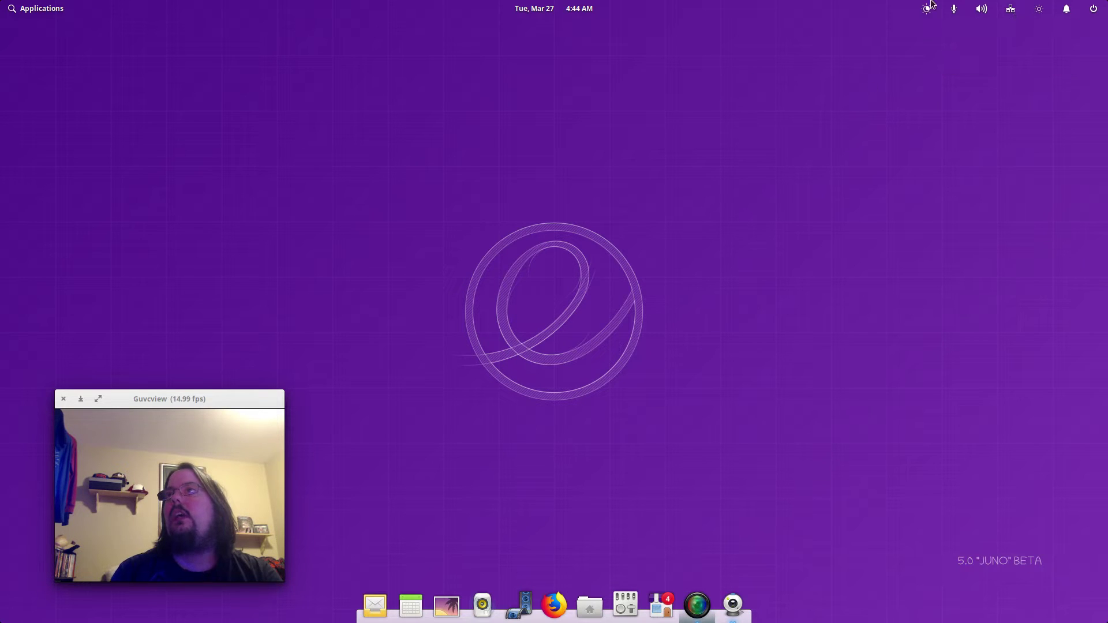
{"action": "left_click", "coordinate": [1033, 13]}
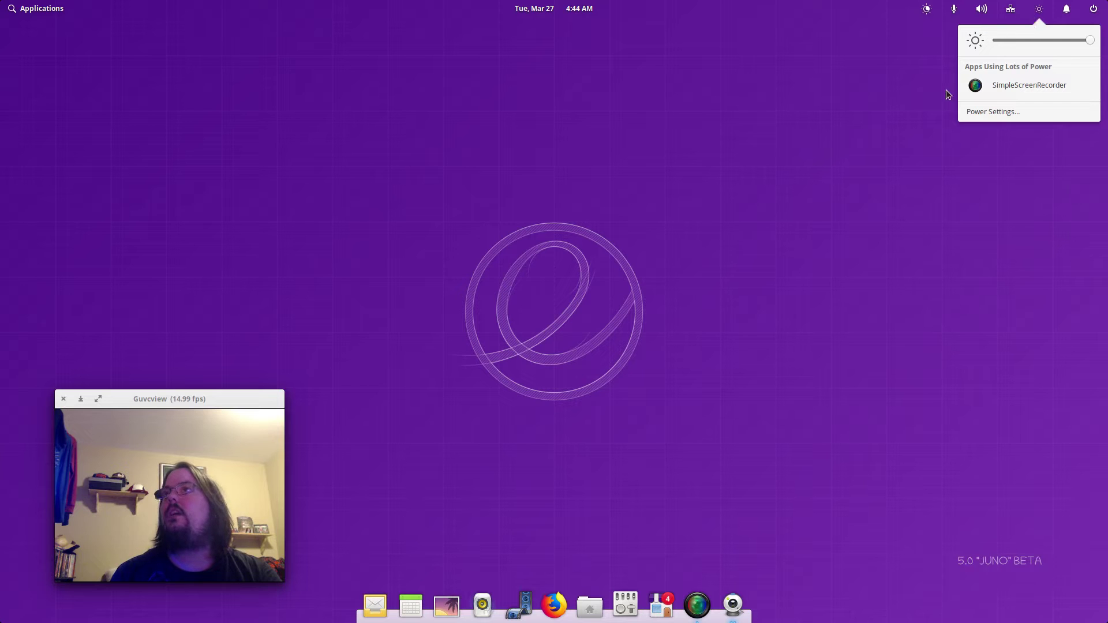
Step: Check notifications and the Lock/Log Out/Suspend/Shut Down menu, then dismiss it without acting
{"action": "left_click", "coordinate": [999, 212]}
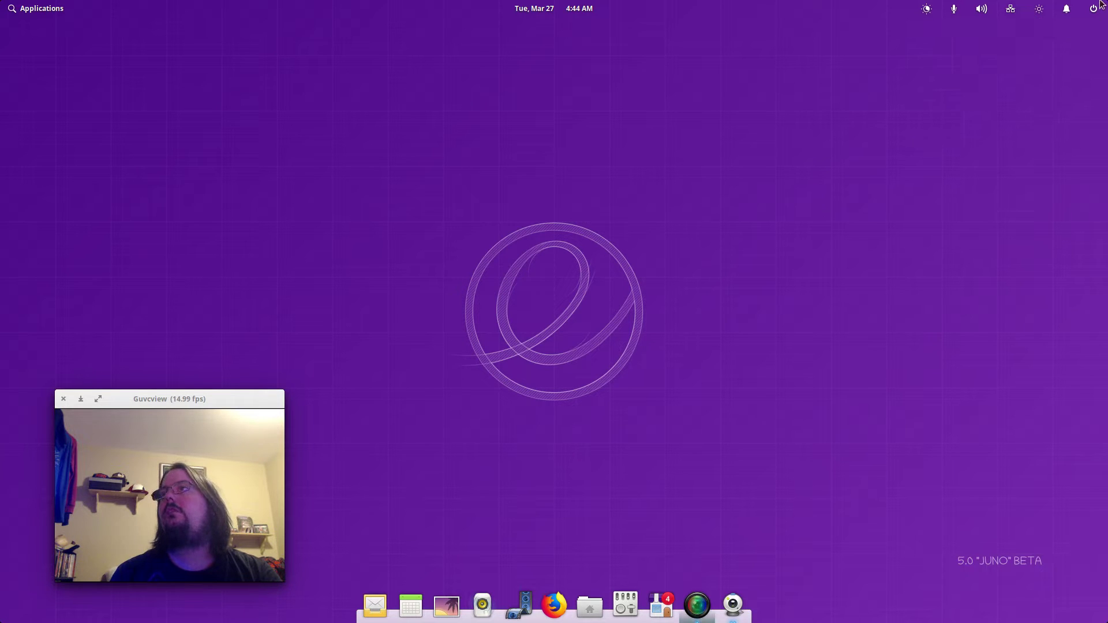
{"action": "left_click", "coordinate": [1067, 4]}
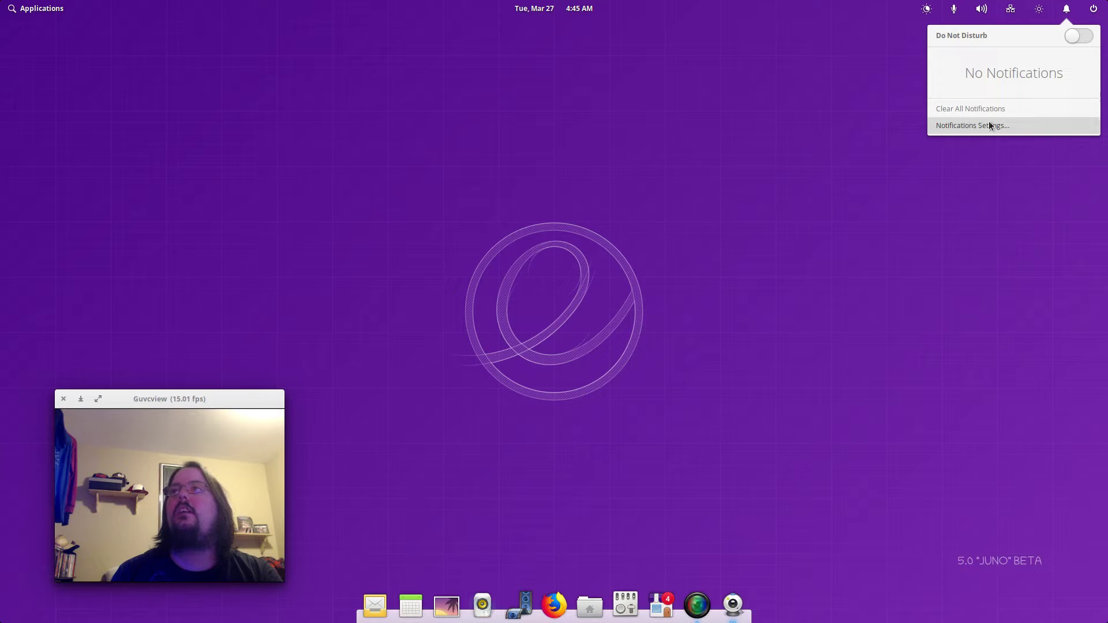
{"action": "left_click", "coordinate": [1094, 9]}
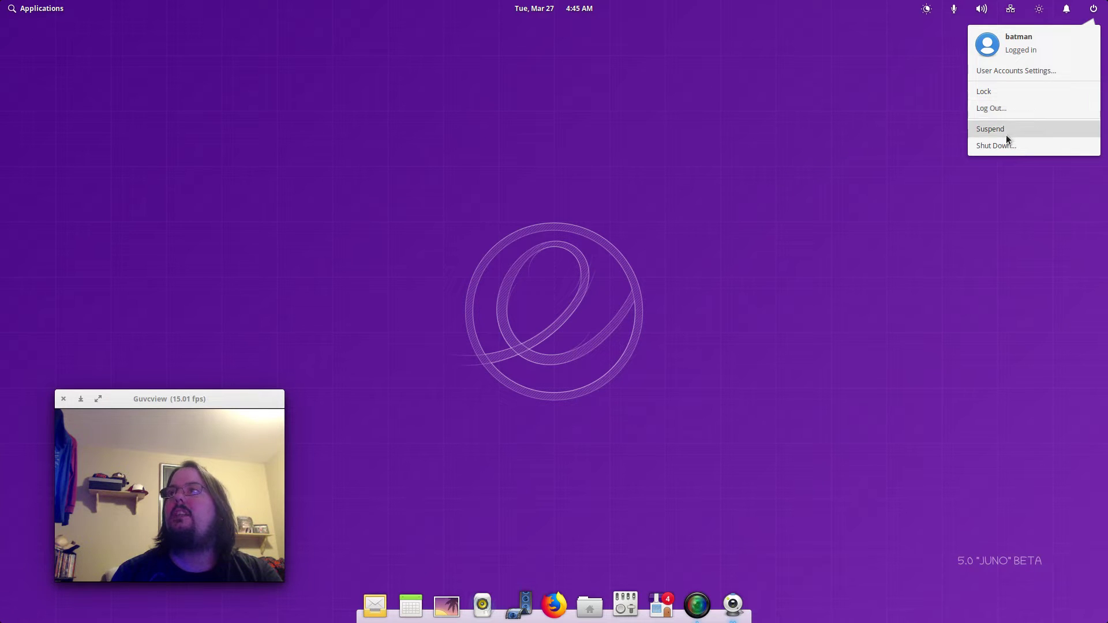
{"action": "left_click", "coordinate": [983, 246]}
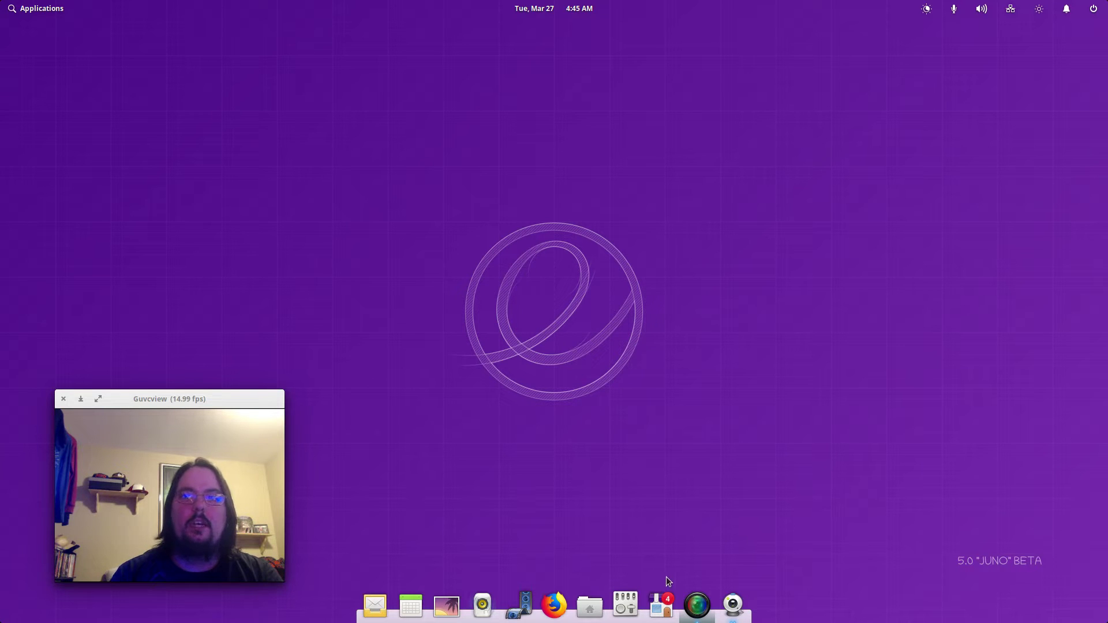
{"action": "left_click", "coordinate": [656, 611]}
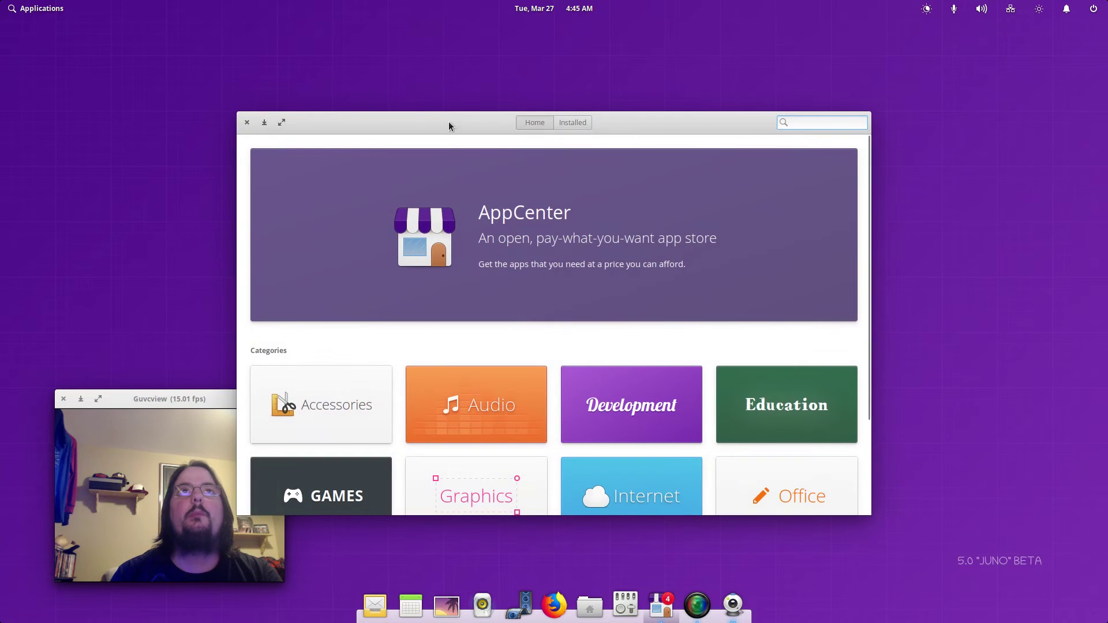
{"action": "left_click_drag", "start_coordinate": [453, 121], "coordinate": [549, 85]}
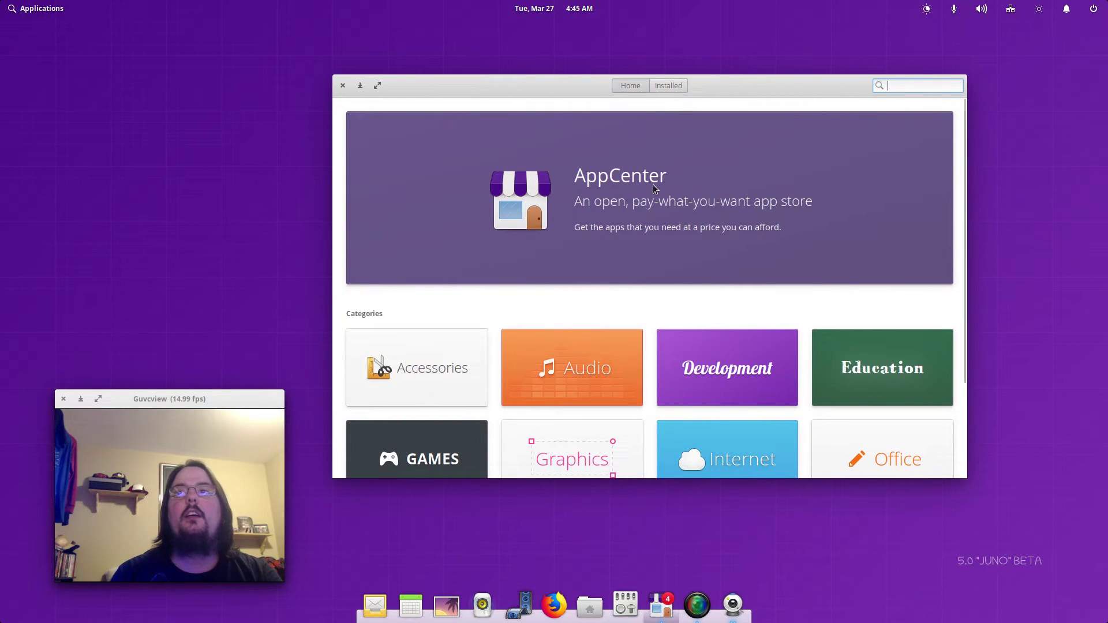
{"action": "scroll", "coordinate": [658, 260], "scroll_direction": "down", "scroll_amount": 4}
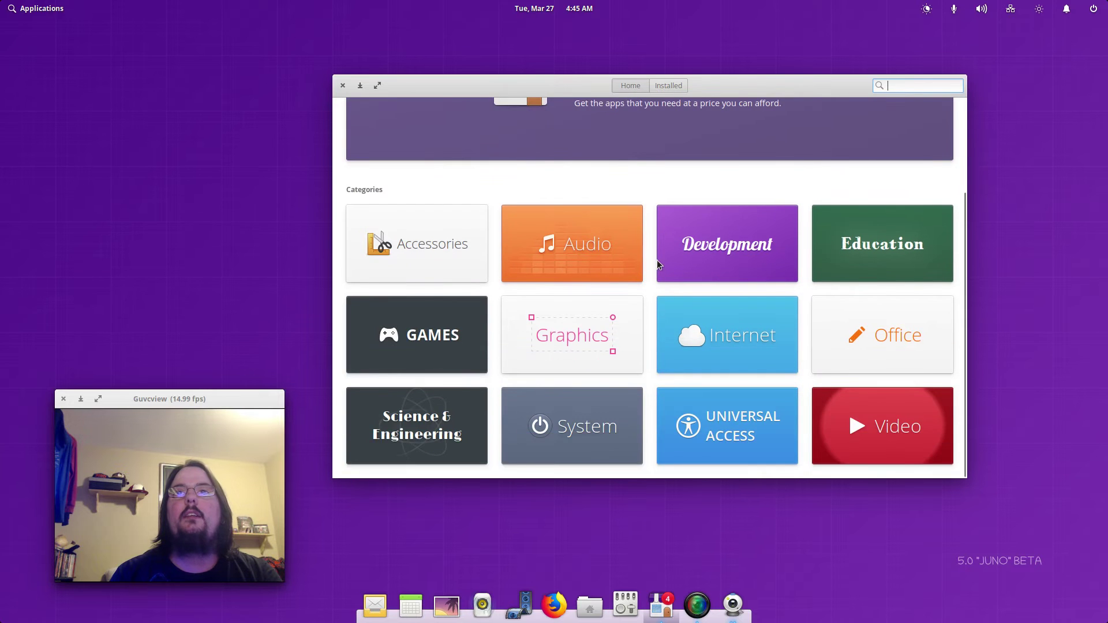
{"action": "scroll", "coordinate": [657, 260], "scroll_direction": "up", "scroll_amount": 4}
{"action": "scroll", "coordinate": [645, 263], "scroll_direction": "down", "scroll_amount": 1}
{"action": "scroll", "coordinate": [644, 263], "scroll_direction": "up", "scroll_amount": 1}
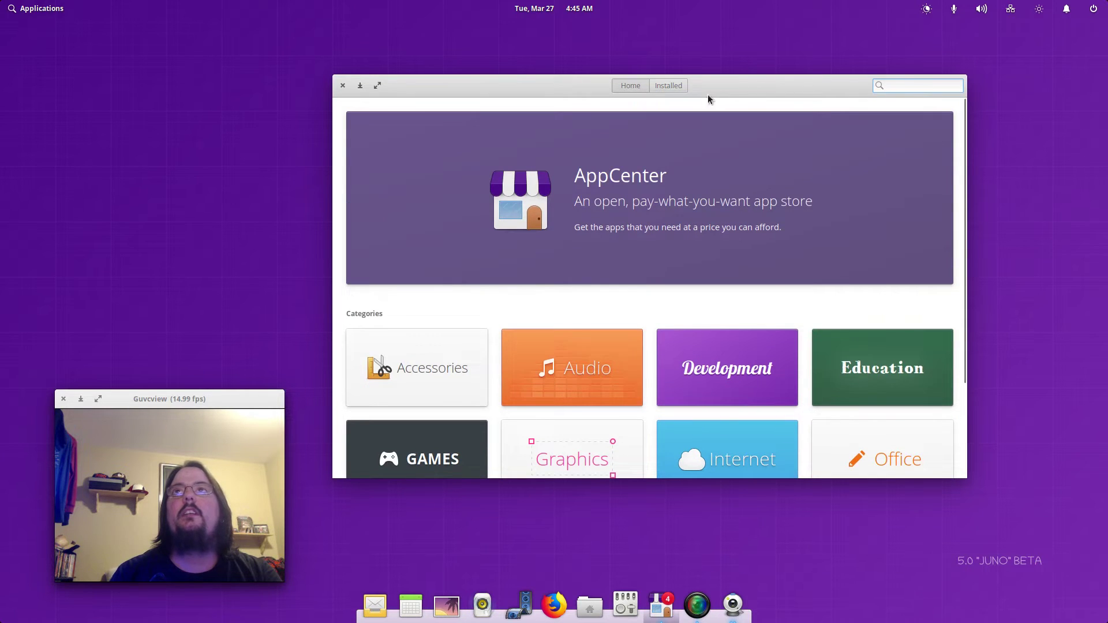
{"action": "left_click", "coordinate": [670, 90]}
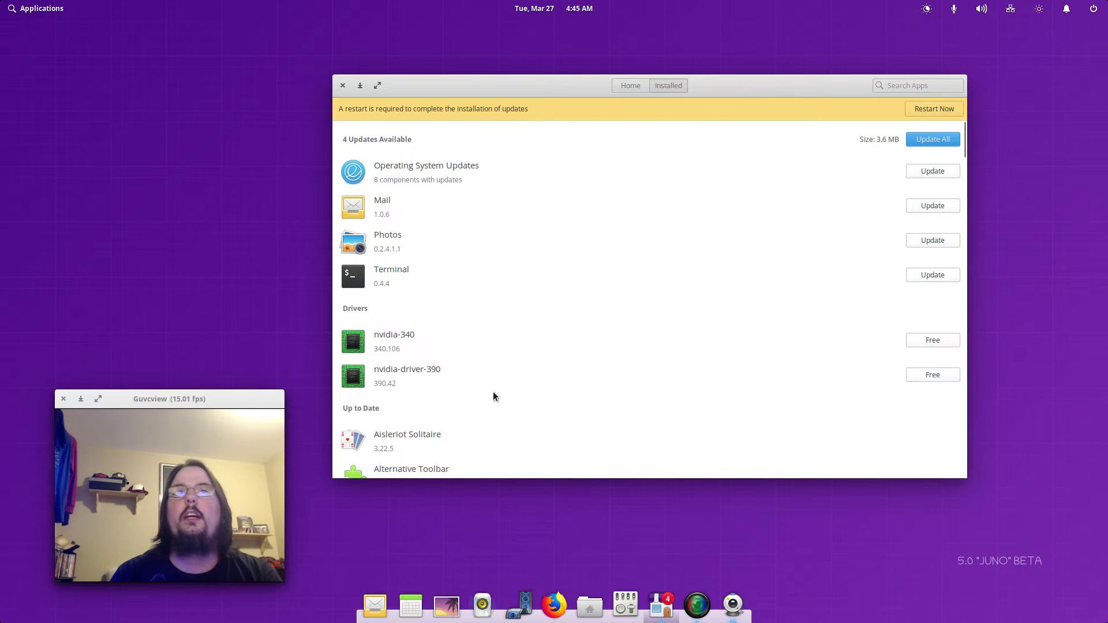
{"action": "scroll", "coordinate": [546, 386], "scroll_direction": "down", "scroll_amount": 5}
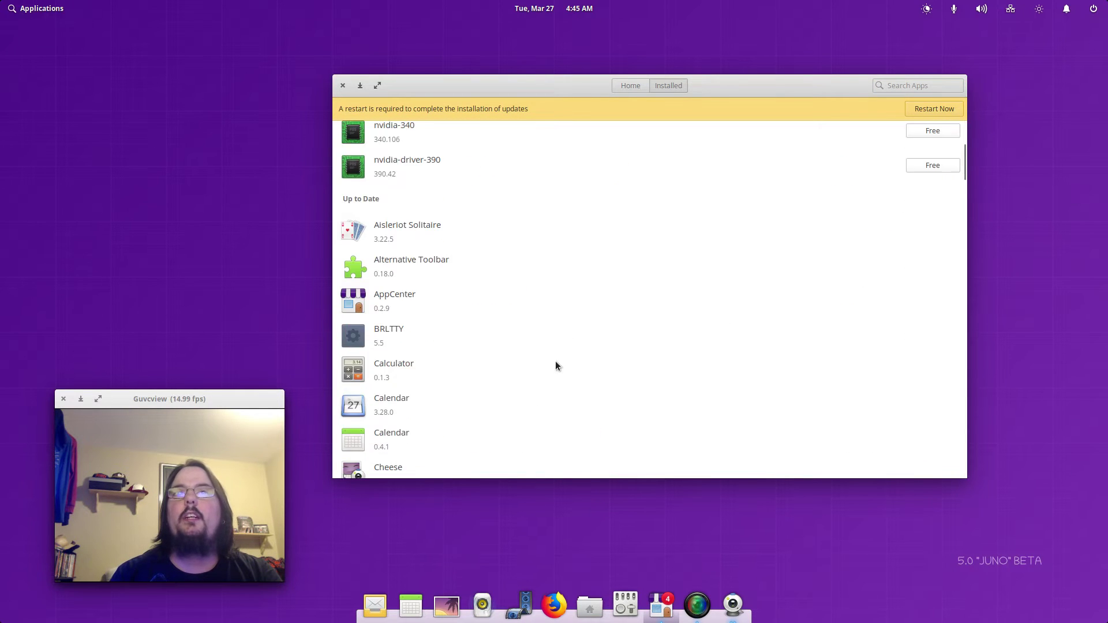
{"action": "scroll", "coordinate": [387, 369], "scroll_direction": "down", "scroll_amount": 5}
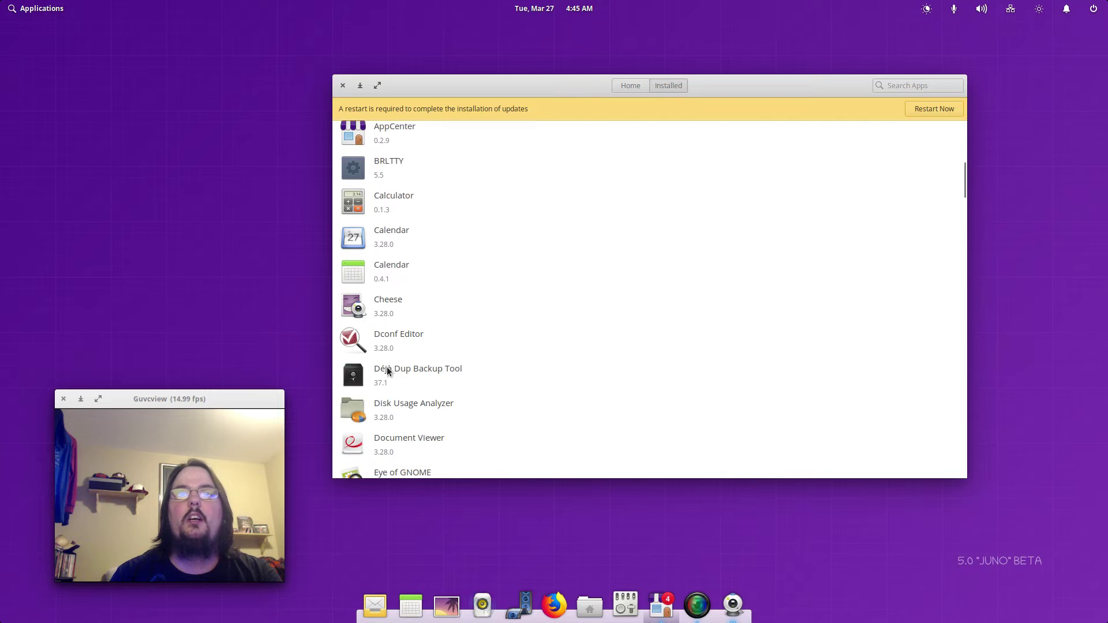
{"action": "scroll", "coordinate": [387, 370], "scroll_direction": "down", "scroll_amount": 2}
{"action": "scroll", "coordinate": [386, 372], "scroll_direction": "up", "scroll_amount": 12}
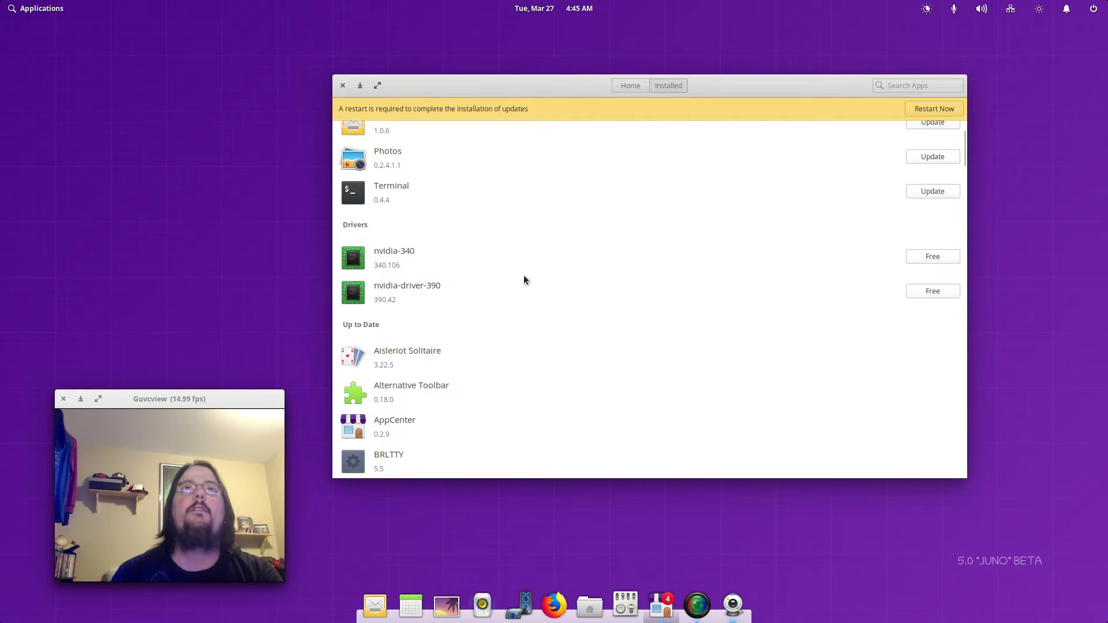
{"action": "scroll", "coordinate": [590, 279], "scroll_direction": "up", "scroll_amount": 2}
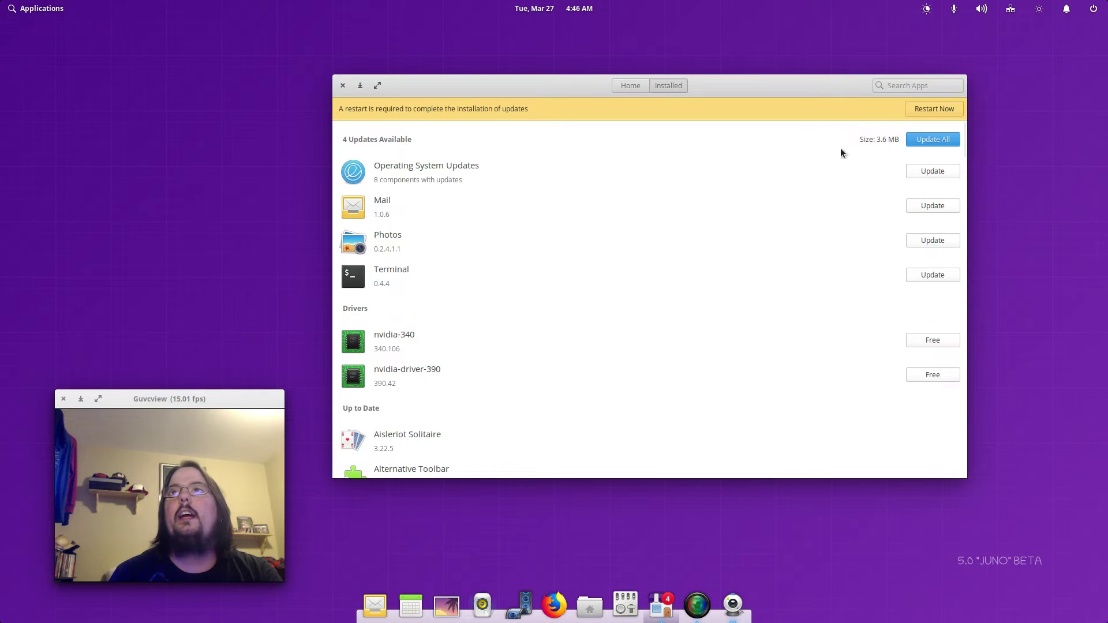
{"action": "left_click", "coordinate": [341, 86]}
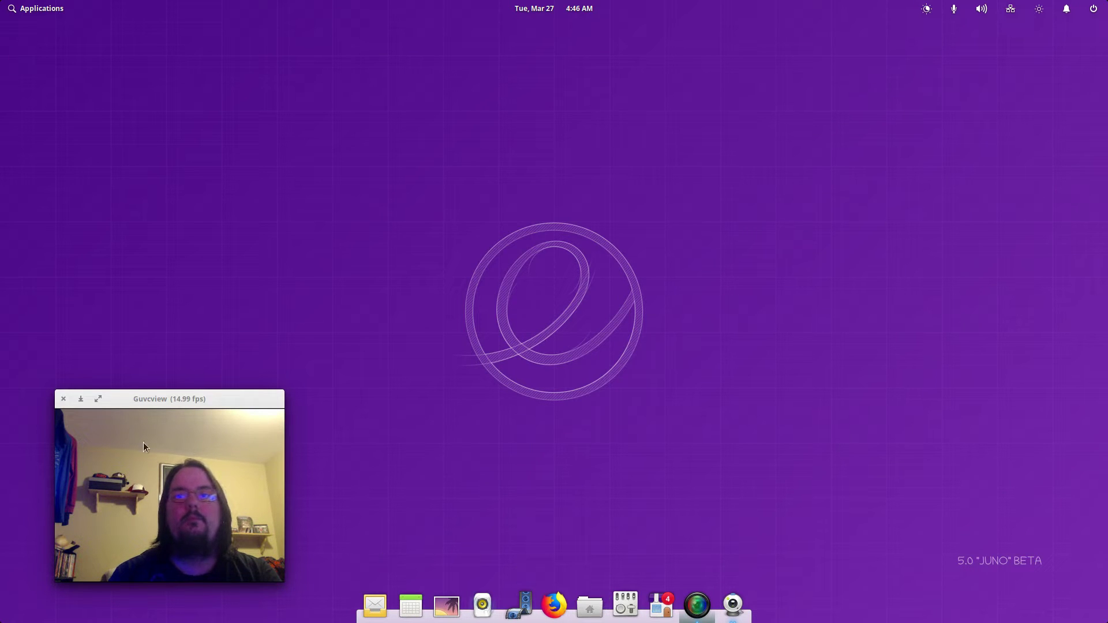
Step: Open the Applications launcher on its first page, AisleRiot Solitaire through Disks
{"action": "left_click", "coordinate": [12, 16]}
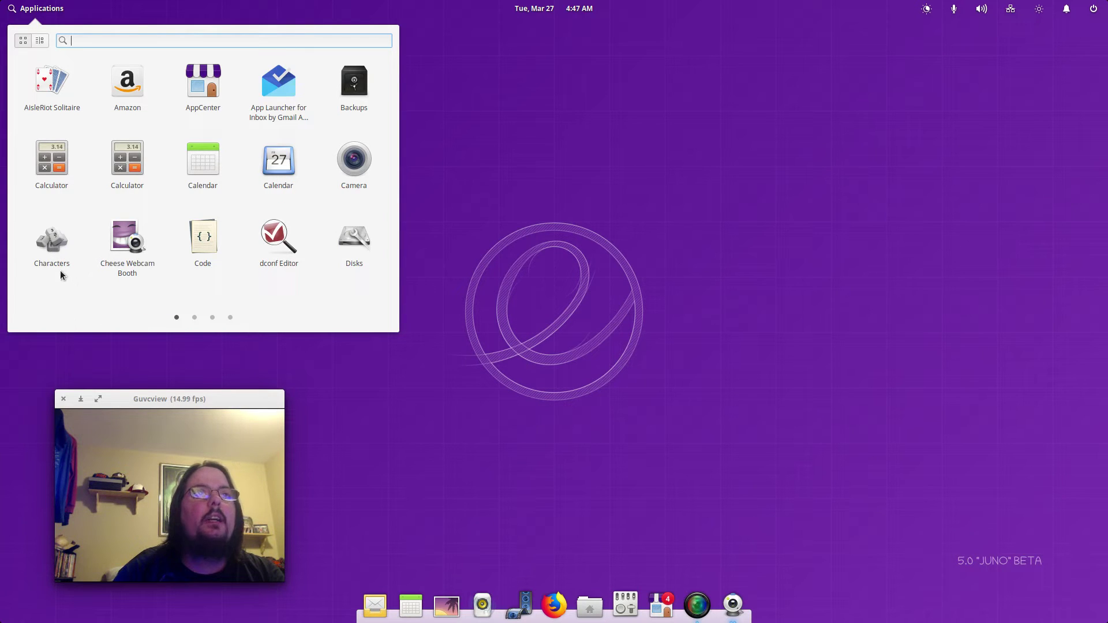
Step: Launch Characters, nudge its window up-left, and try dragging emoji around the grid
{"action": "left_click", "coordinate": [50, 240]}
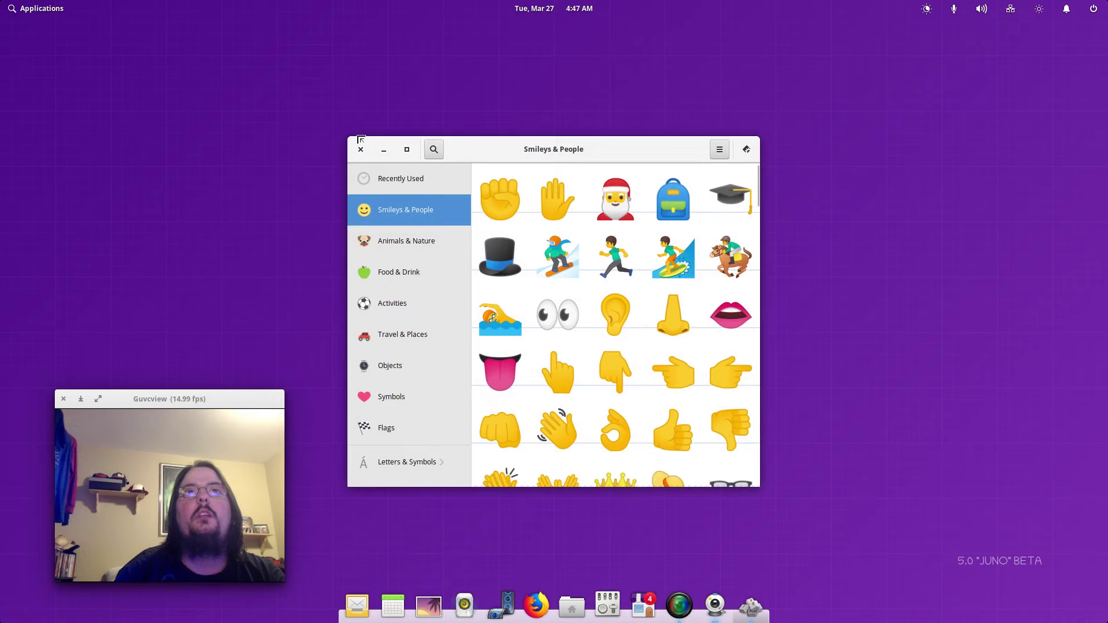
{"action": "left_click_drag", "start_coordinate": [349, 138], "coordinate": [332, 129]}
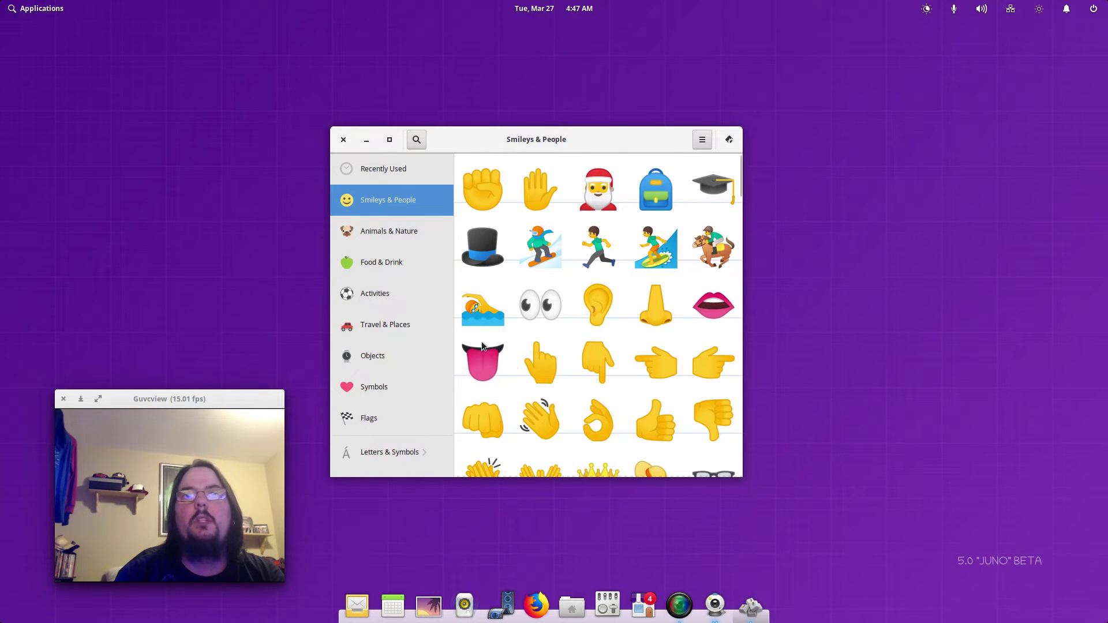
{"action": "left_click_drag", "start_coordinate": [476, 361], "coordinate": [456, 350]}
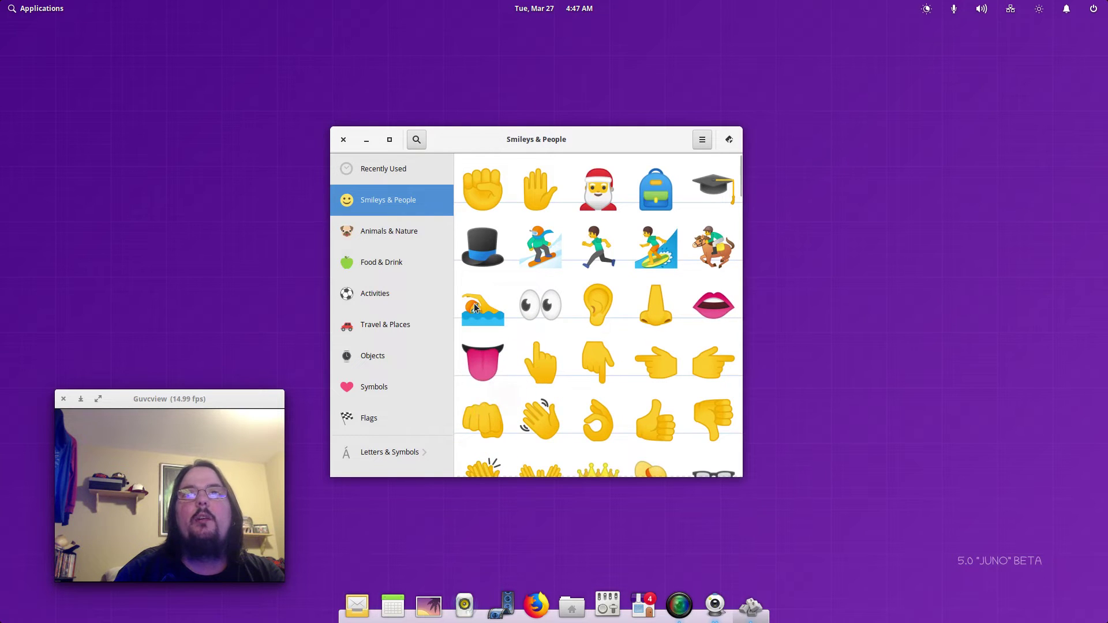
{"action": "left_click_drag", "start_coordinate": [476, 307], "coordinate": [491, 311]}
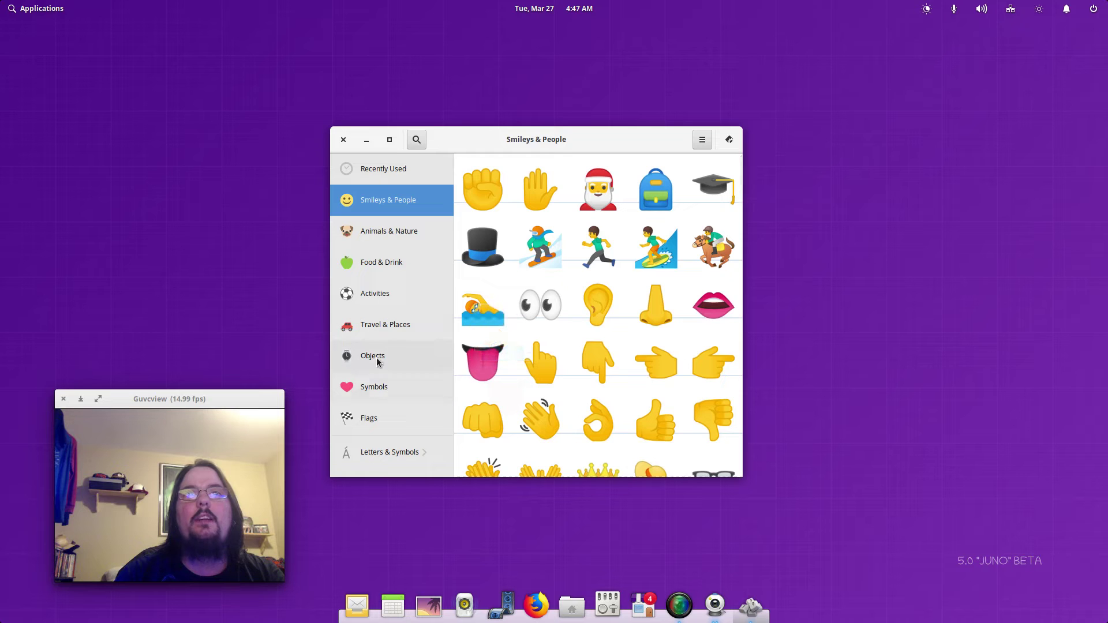
{"action": "scroll", "coordinate": [611, 415], "scroll_direction": "down", "scroll_amount": 10}
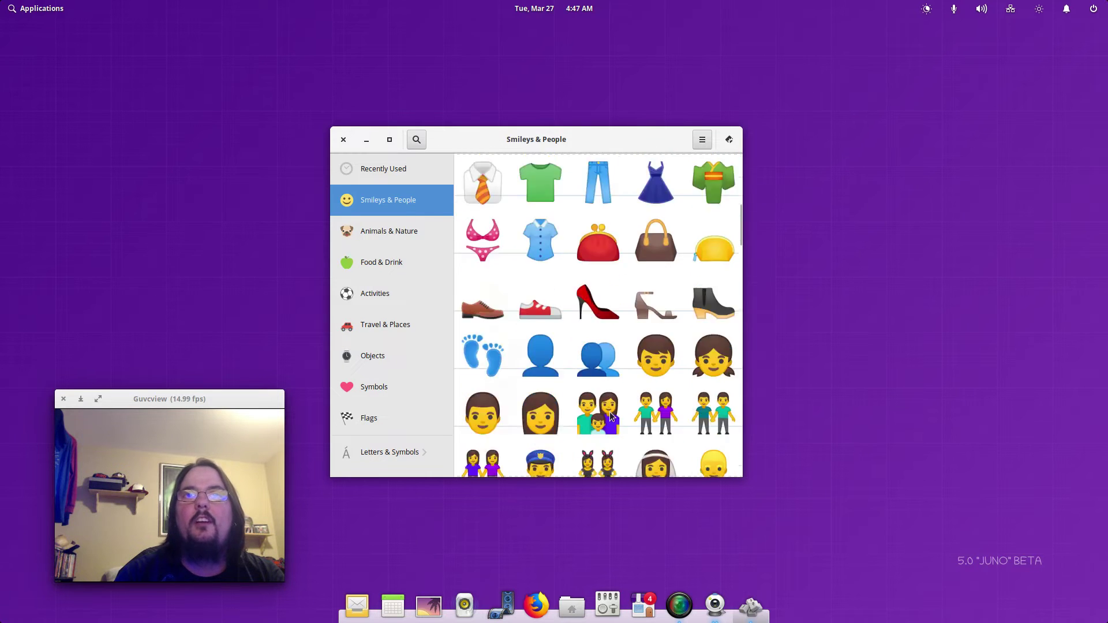
{"action": "scroll", "coordinate": [608, 411], "scroll_direction": "up", "scroll_amount": 10}
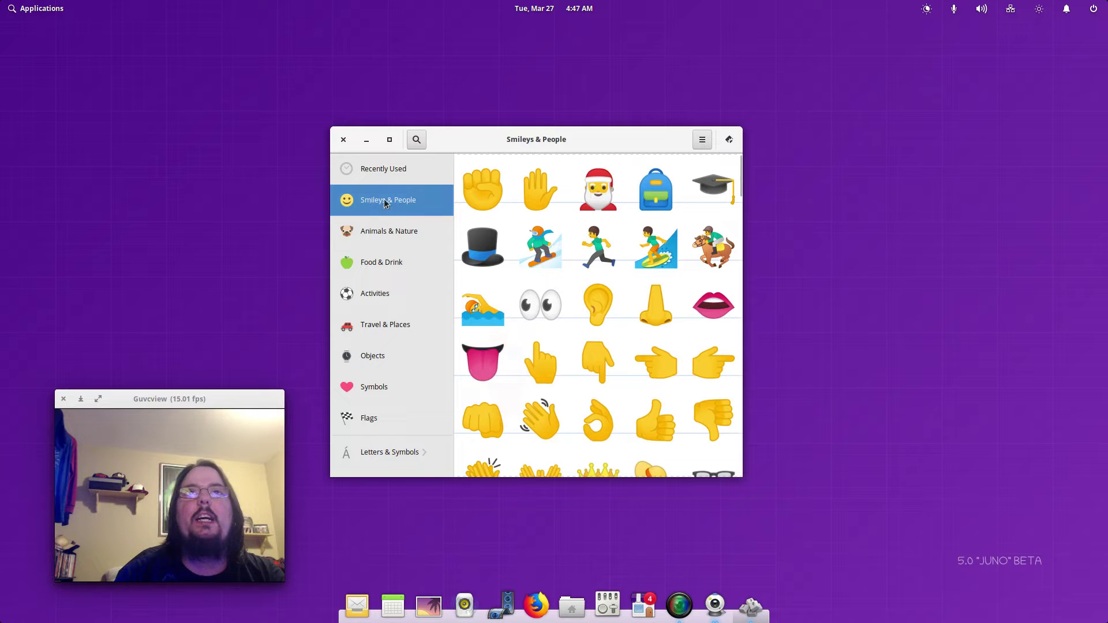
Step: Switch to the Food & Drink category and scroll through its fruit, meal and drink emoji
{"action": "left_click", "coordinate": [355, 260]}
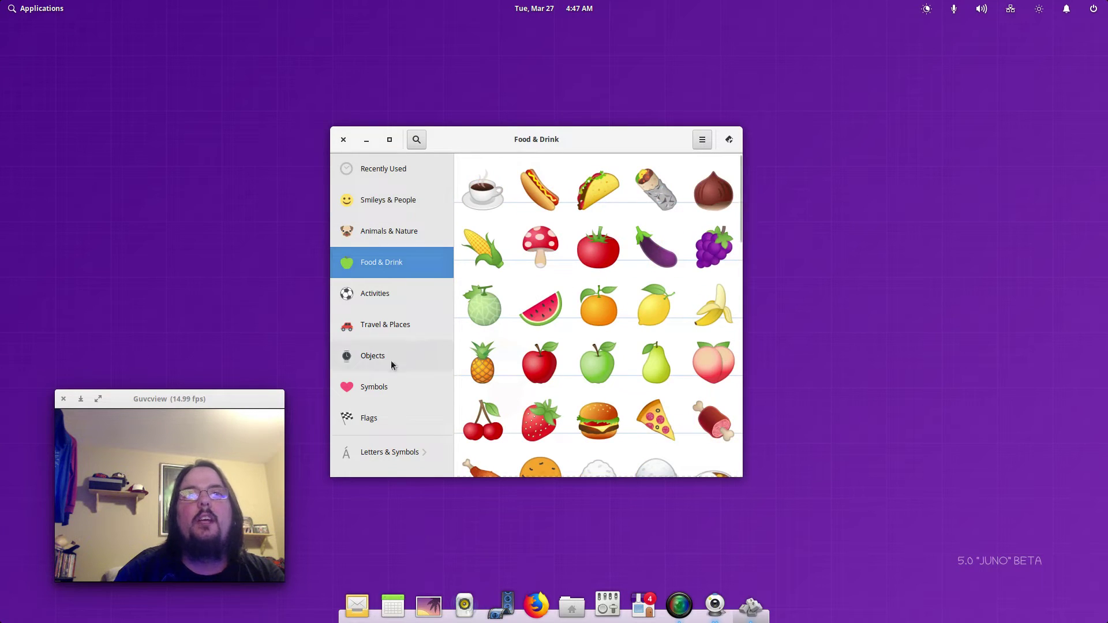
{"action": "scroll", "coordinate": [648, 317], "scroll_direction": "down", "scroll_amount": 2}
{"action": "scroll", "coordinate": [628, 322], "scroll_direction": "down", "scroll_amount": 10}
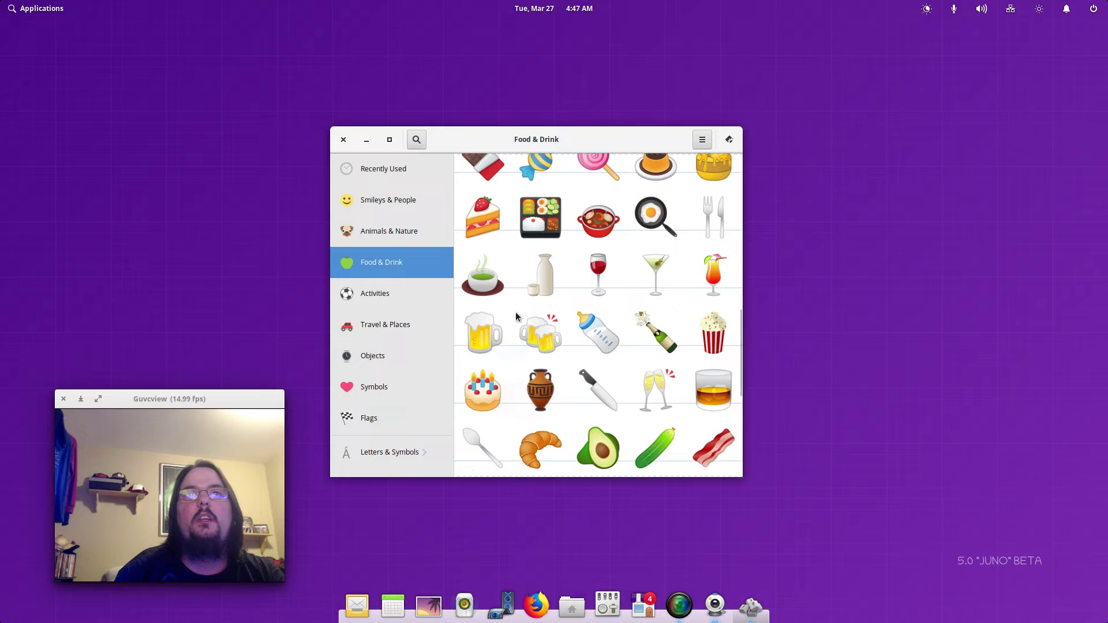
{"action": "scroll", "coordinate": [486, 205], "scroll_direction": "up", "scroll_amount": 2}
{"action": "scroll", "coordinate": [513, 191], "scroll_direction": "up", "scroll_amount": 8}
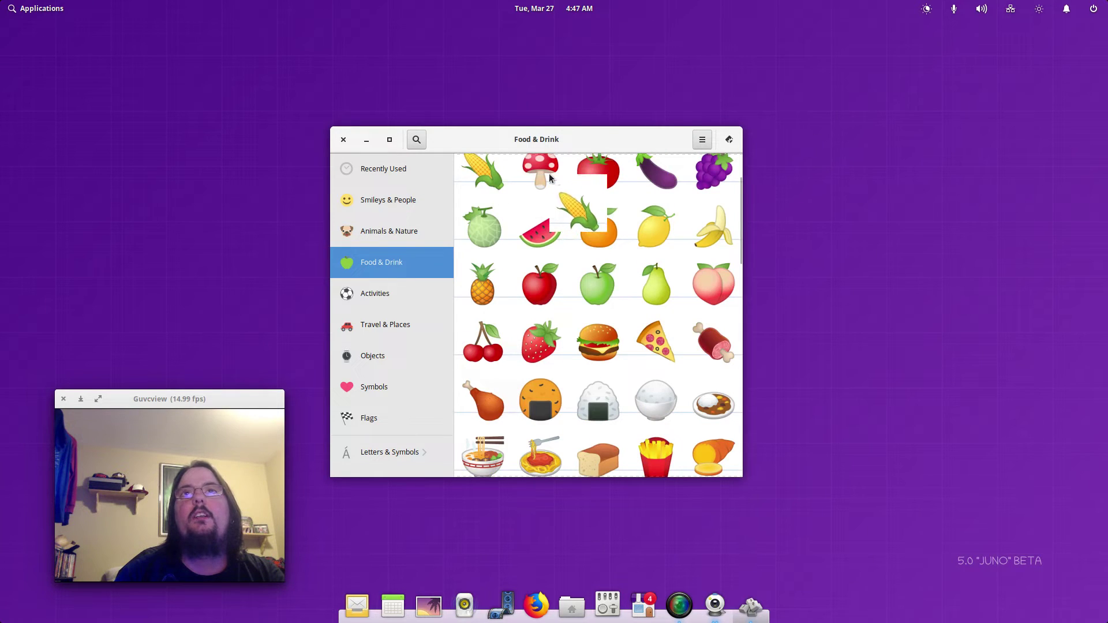
{"action": "scroll", "coordinate": [489, 224], "scroll_direction": "up", "scroll_amount": 2}
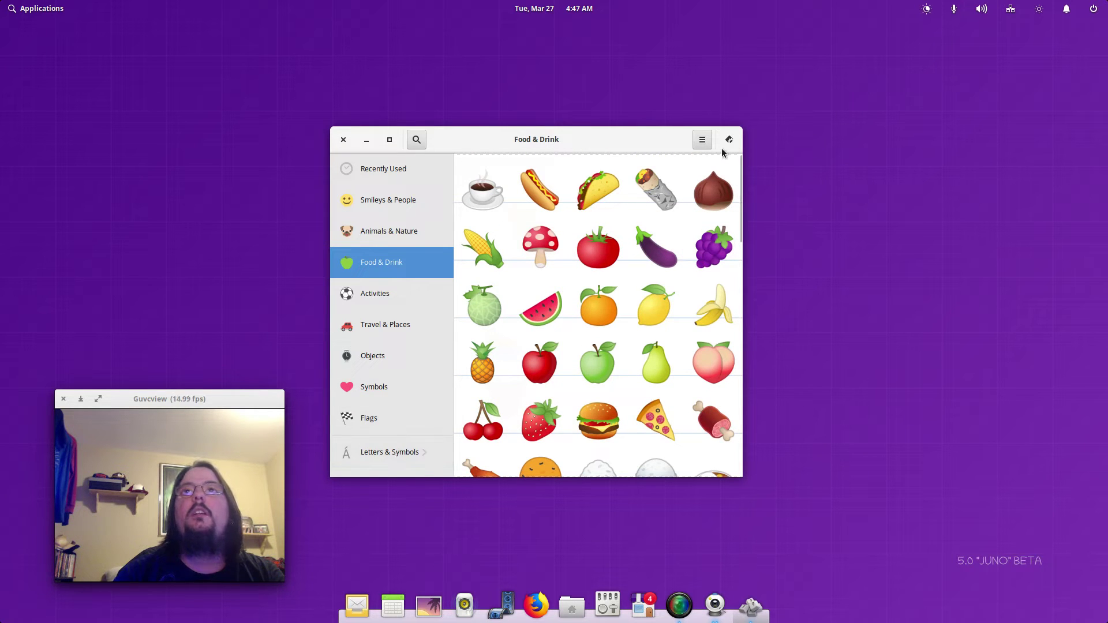
Step: Close Characters and reopen the Applications launcher on its first page of apps
{"action": "left_click", "coordinate": [343, 140]}
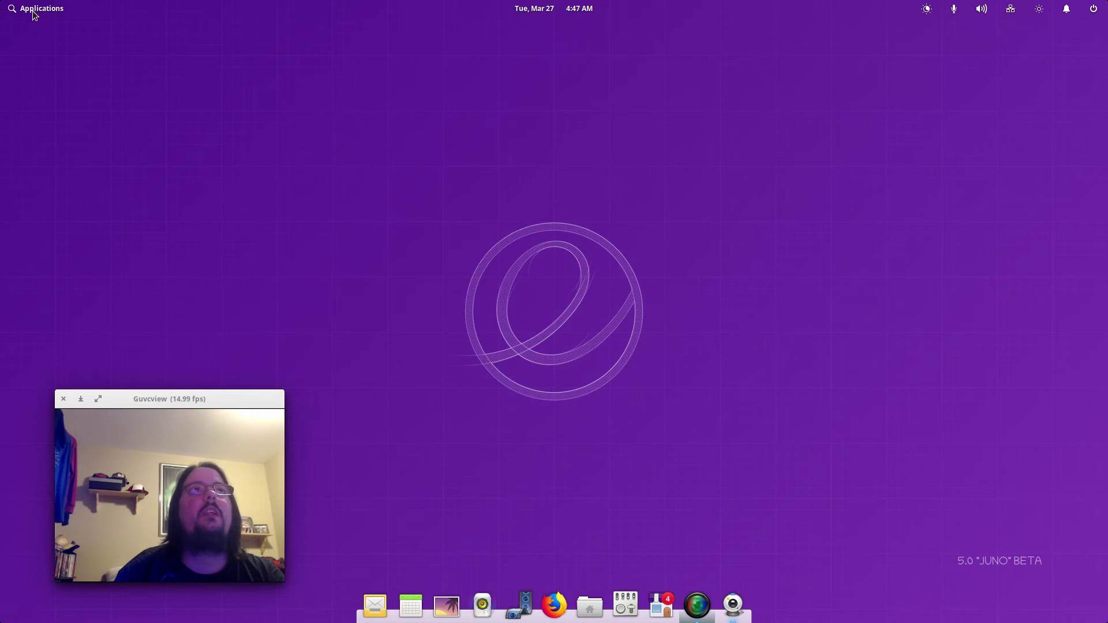
{"action": "left_click", "coordinate": [36, 10]}
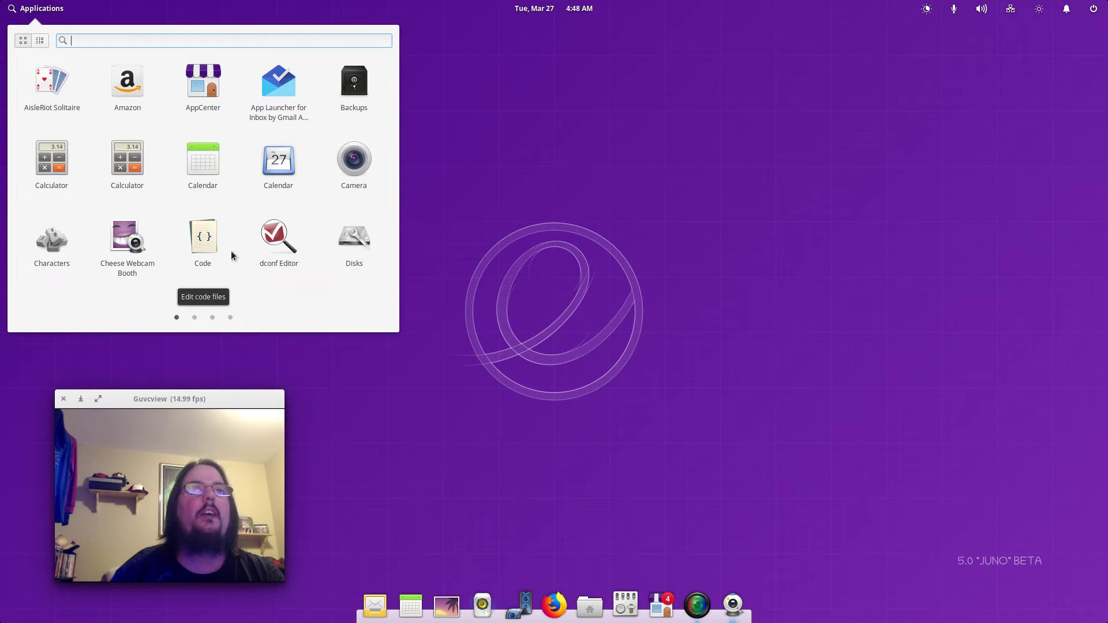
Step: Move to page 2 of the launcher, Disk Usage Analyzer through LibreOffice Impress
{"action": "scroll", "coordinate": [222, 243], "scroll_direction": "down", "scroll_amount": 1}
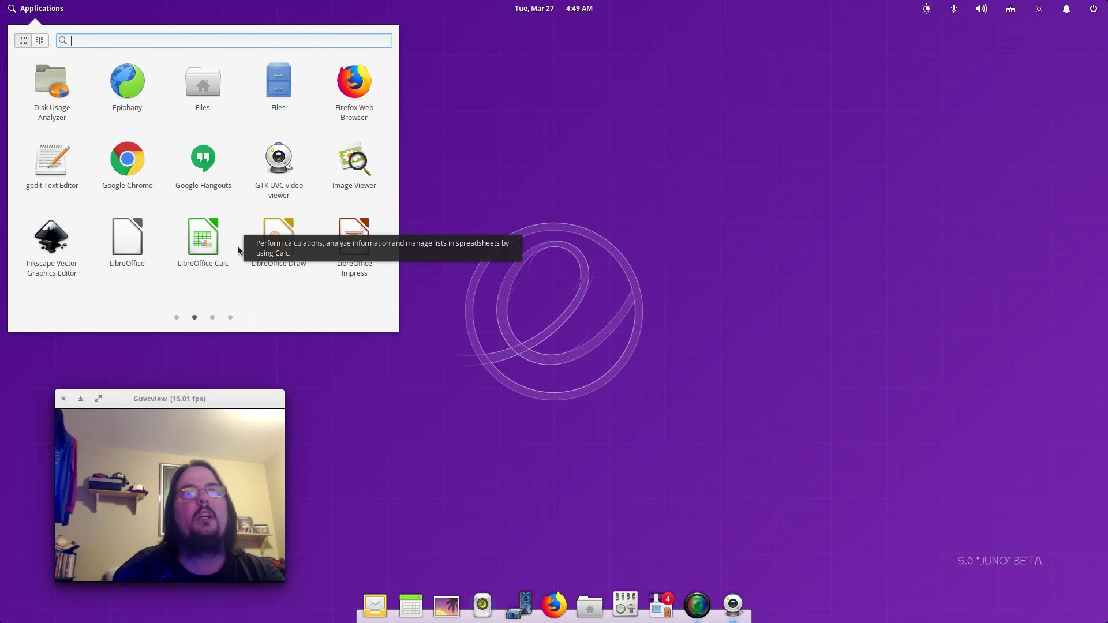
Step: Move to page 3 of the launcher, LibreOffice Math through the Screenshot entries
{"action": "scroll", "coordinate": [237, 245], "scroll_direction": "down", "scroll_amount": 1}
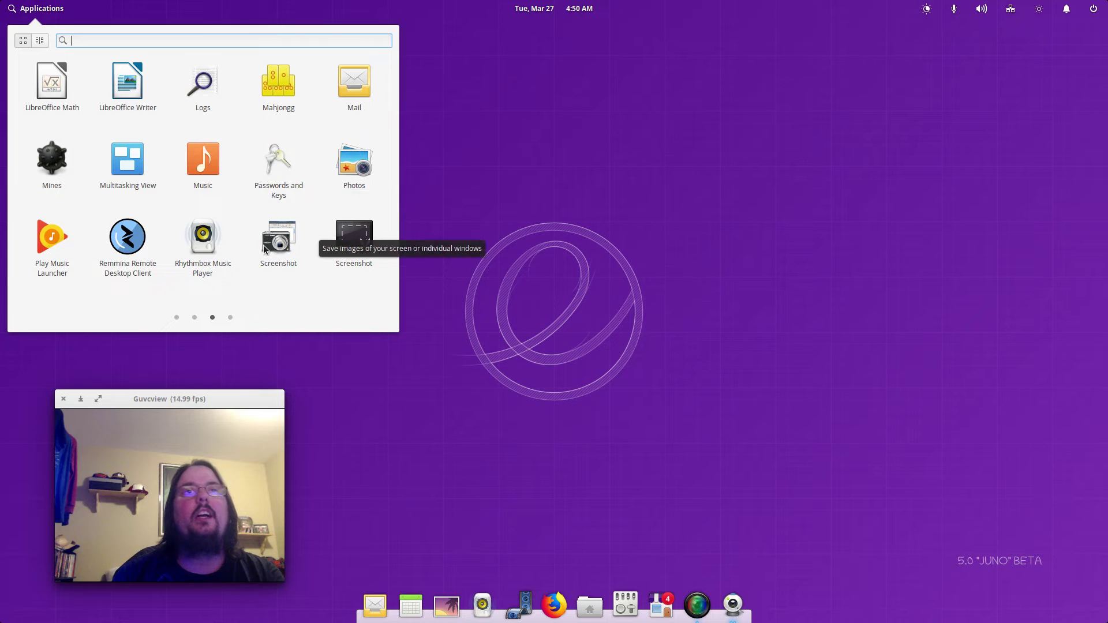
Step: Move to the final launcher page, Simple Scan through the two Videos entries
{"action": "scroll", "coordinate": [265, 249], "scroll_direction": "down", "scroll_amount": 1}
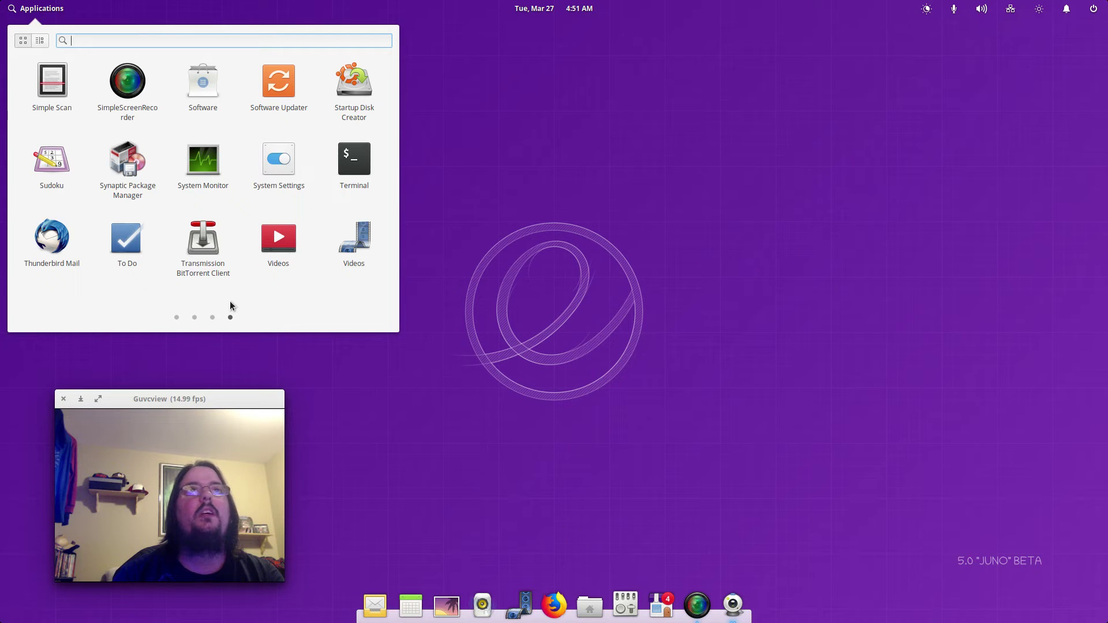
Step: Launch System Settings, move its window higher, view the default Applications, then return to All Settings
{"action": "left_click", "coordinate": [279, 161]}
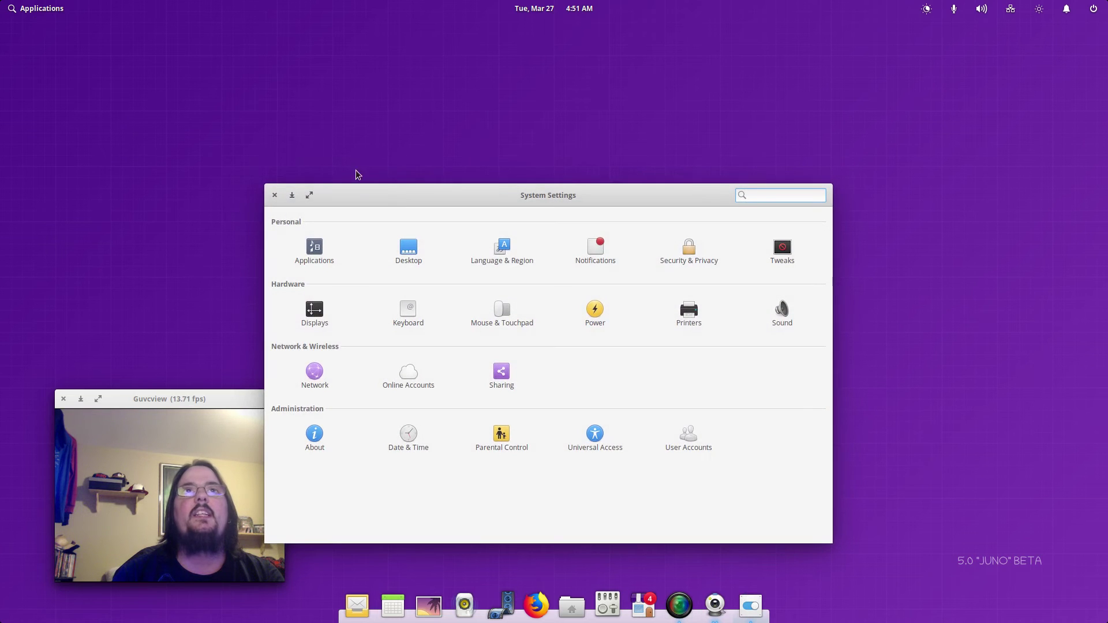
{"action": "left_click_drag", "start_coordinate": [382, 198], "coordinate": [418, 86]}
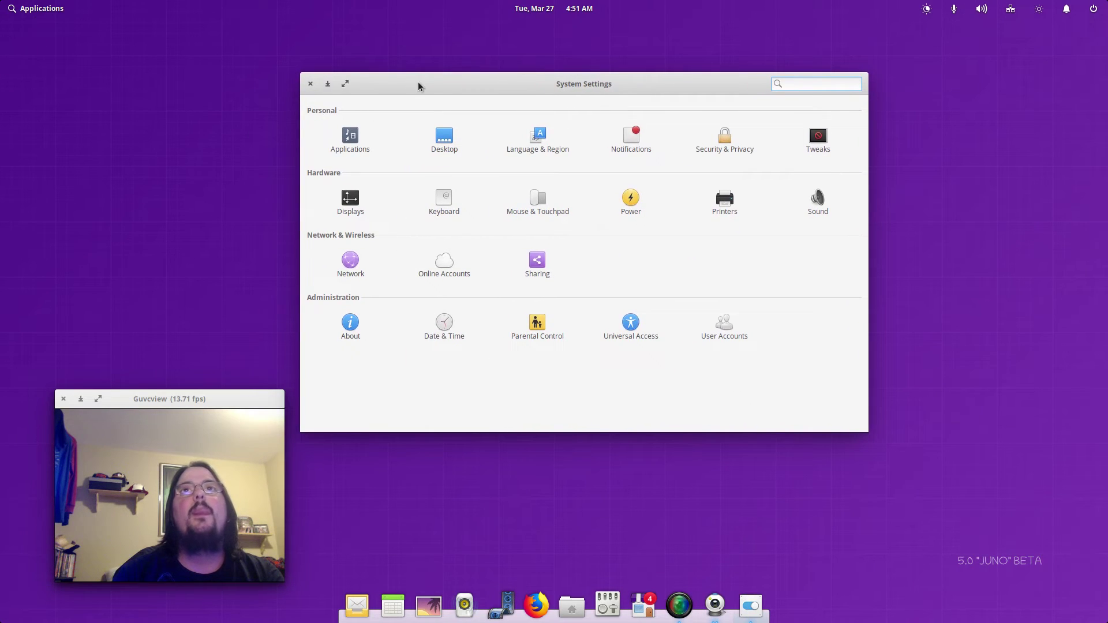
{"action": "left_click", "coordinate": [351, 136]}
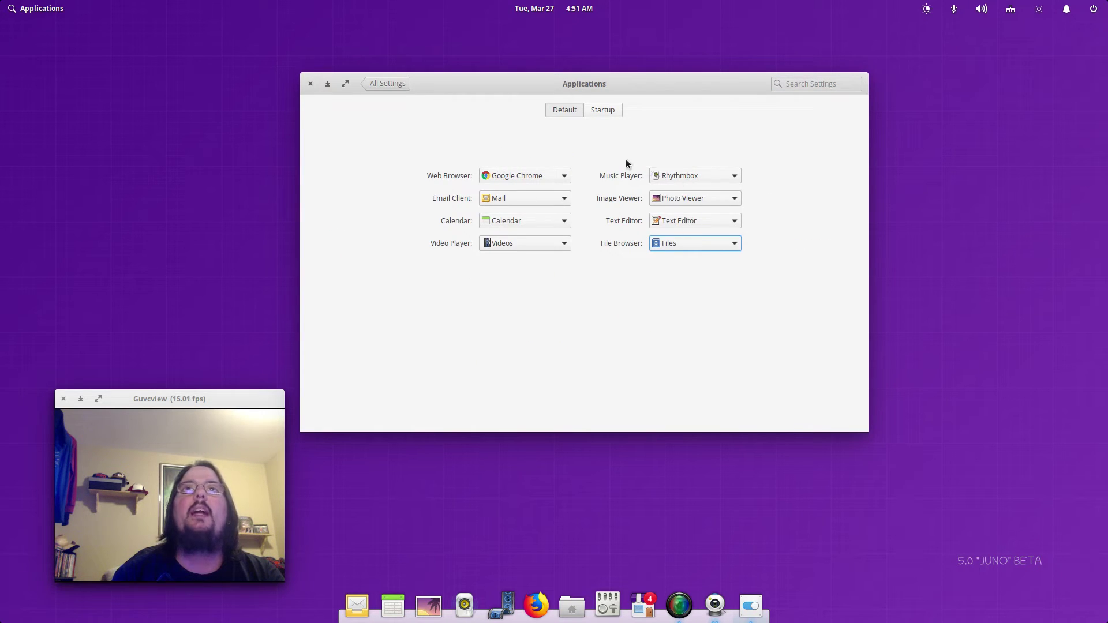
{"action": "left_click", "coordinate": [390, 82]}
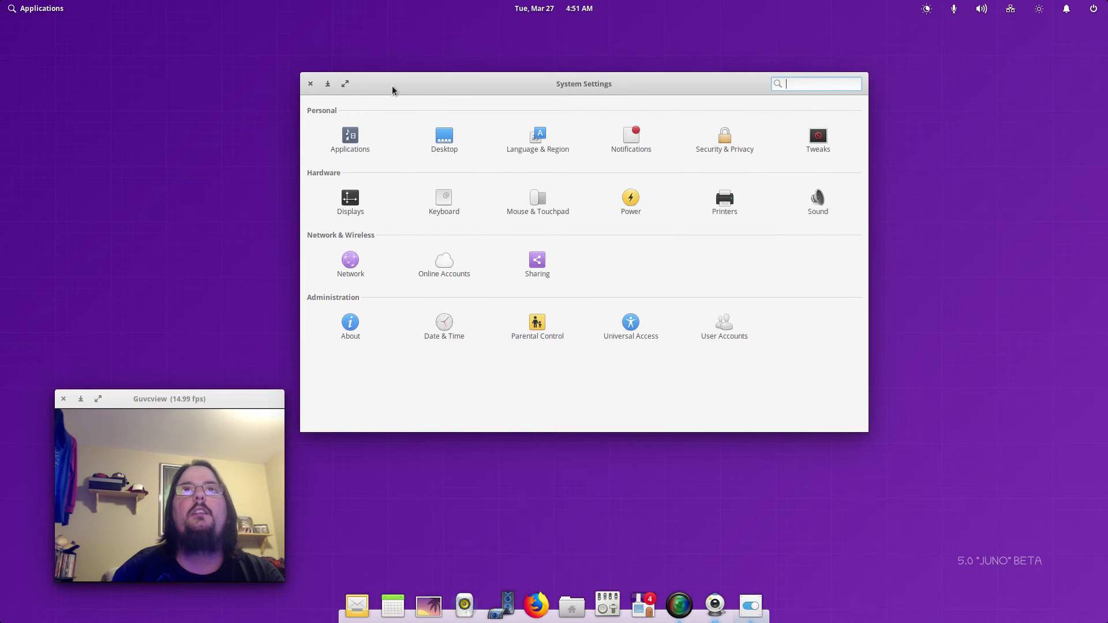
{"action": "left_click", "coordinate": [443, 138]}
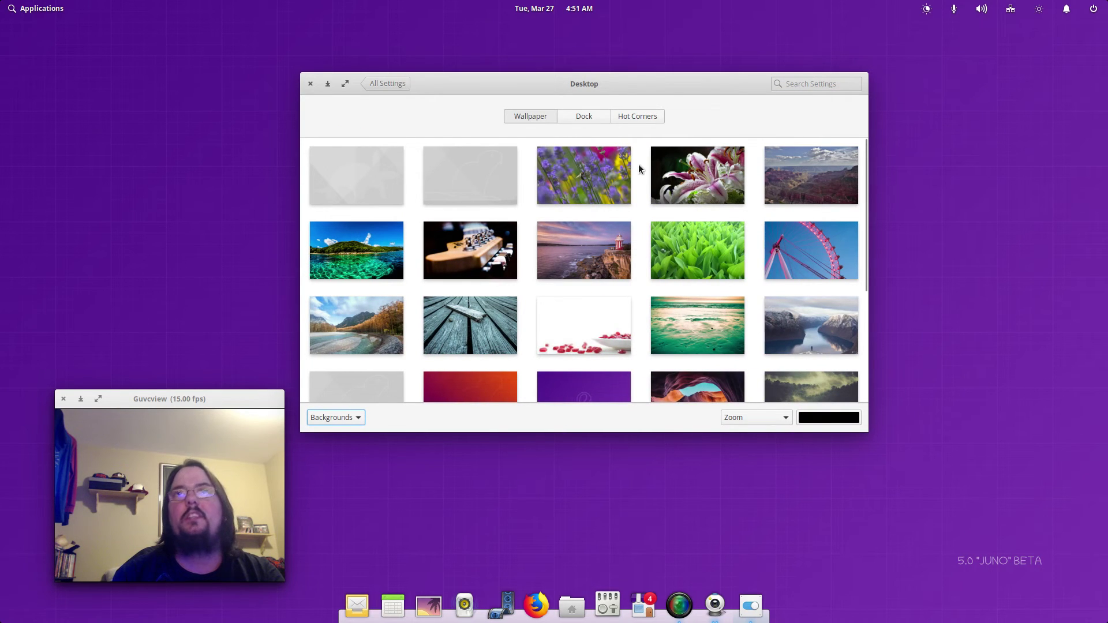
{"action": "scroll", "coordinate": [565, 294], "scroll_direction": "down", "scroll_amount": 5}
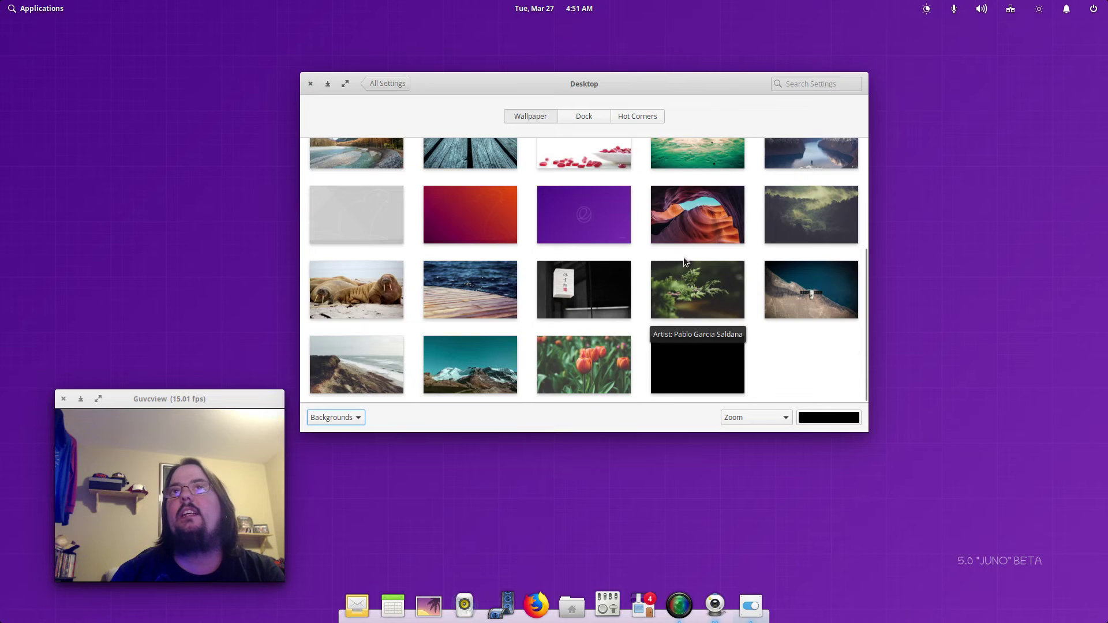
{"action": "scroll", "coordinate": [684, 259], "scroll_direction": "up", "scroll_amount": 4}
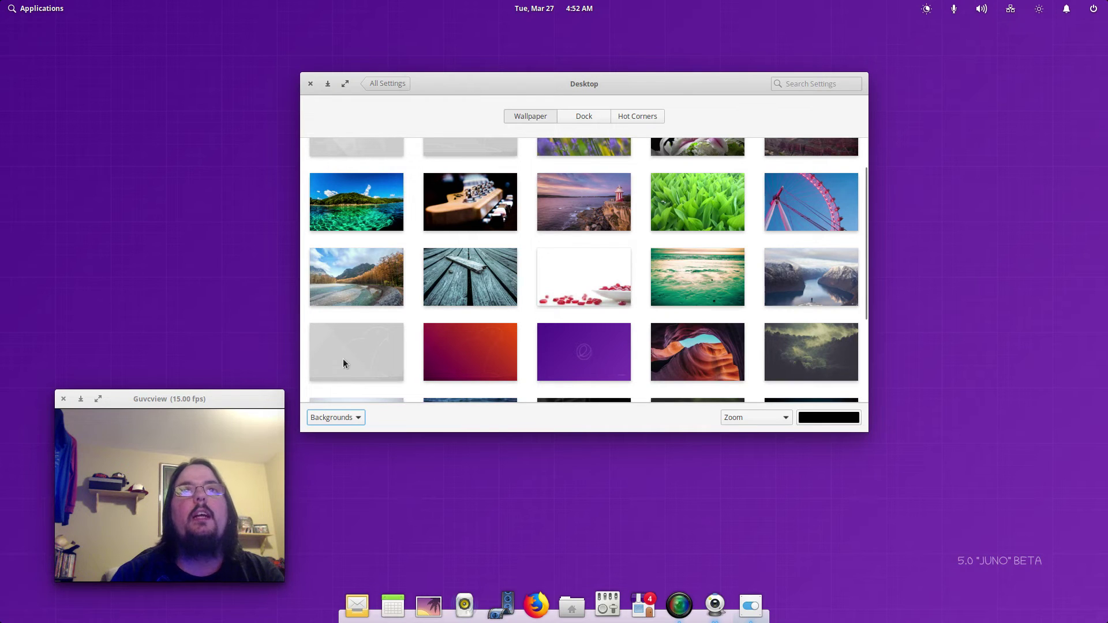
{"action": "scroll", "coordinate": [486, 261], "scroll_direction": "up", "scroll_amount": 2}
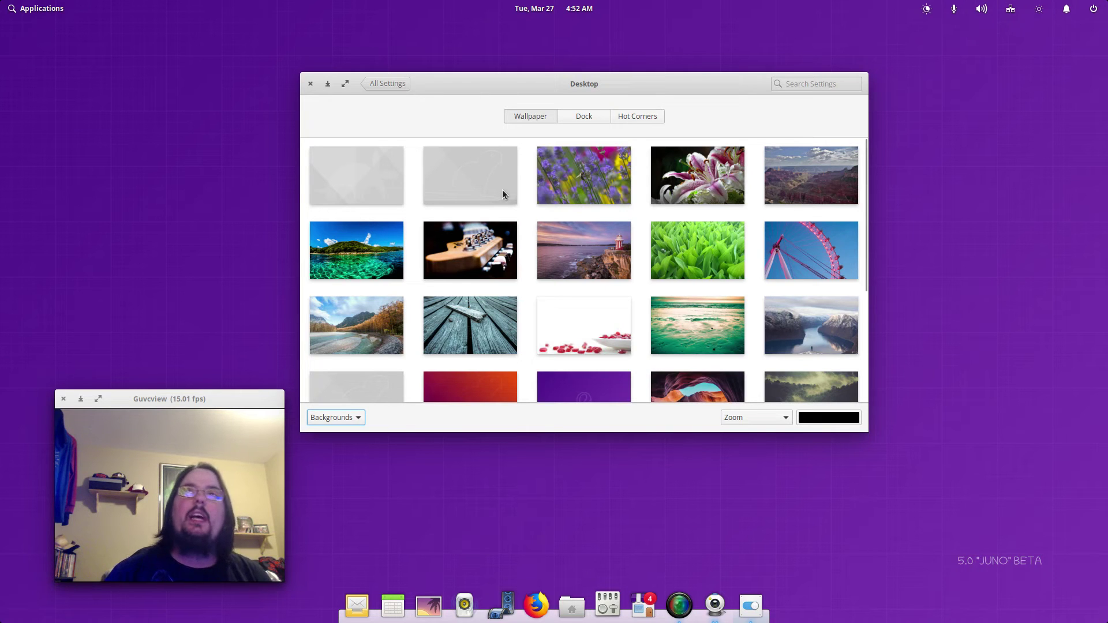
Step: View the Language & Region settings (English, United States), then go back to the settings overview
{"action": "left_click", "coordinate": [388, 83]}
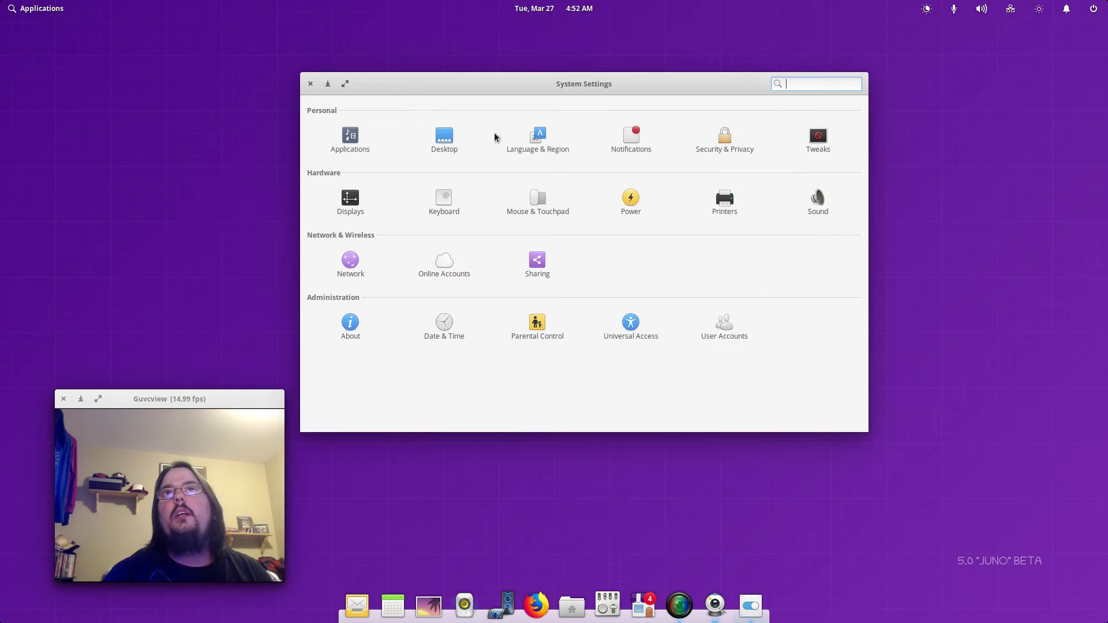
{"action": "left_click", "coordinate": [534, 139]}
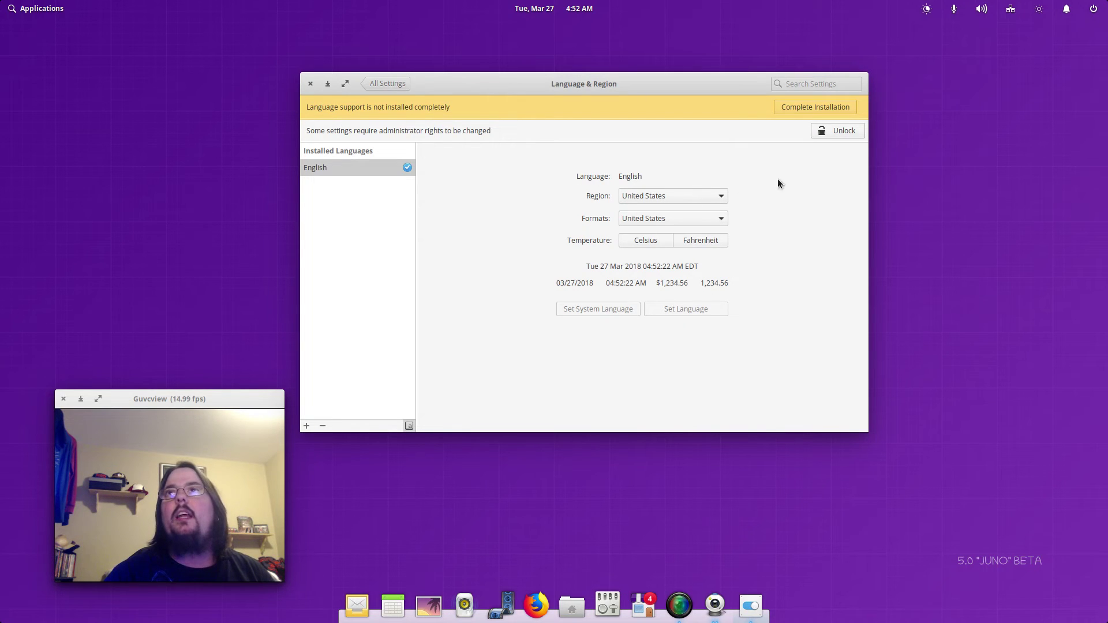
{"action": "left_click", "coordinate": [372, 83]}
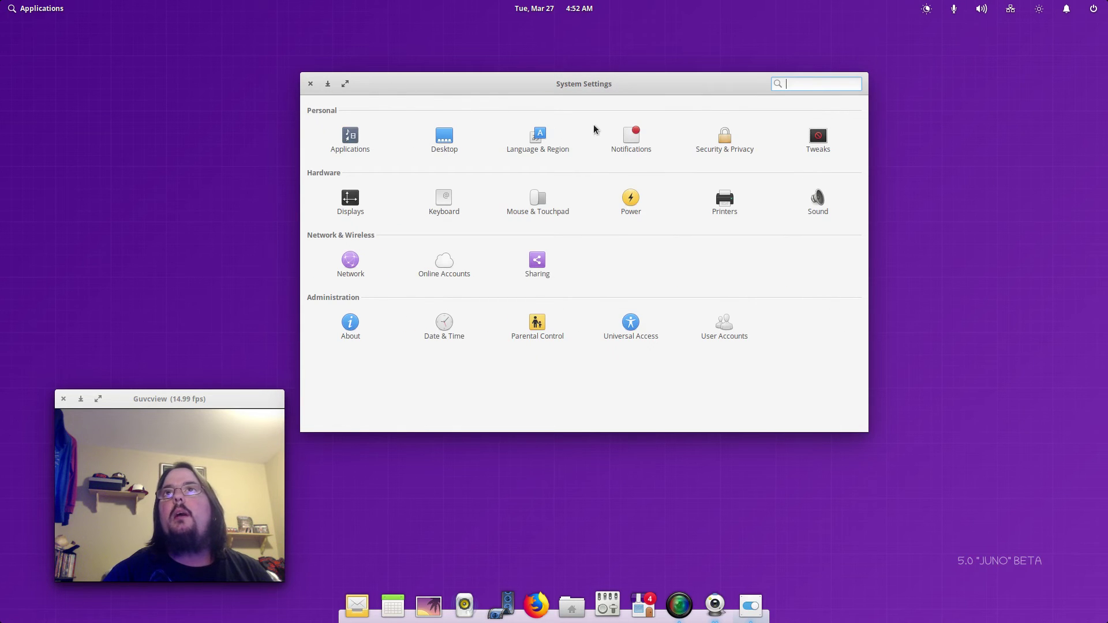
Step: Browse the Notifications app list and show Archive Manager's Bubbles, Sounds and Notification Center settings
{"action": "left_click", "coordinate": [632, 137]}
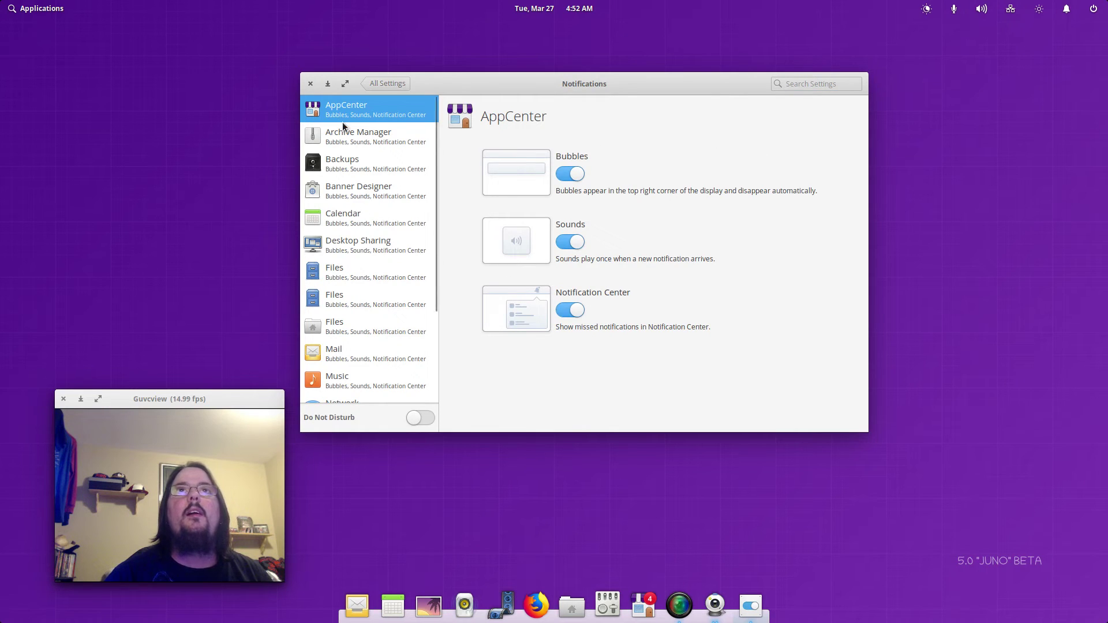
{"action": "scroll", "coordinate": [344, 344], "scroll_direction": "down", "scroll_amount": 3}
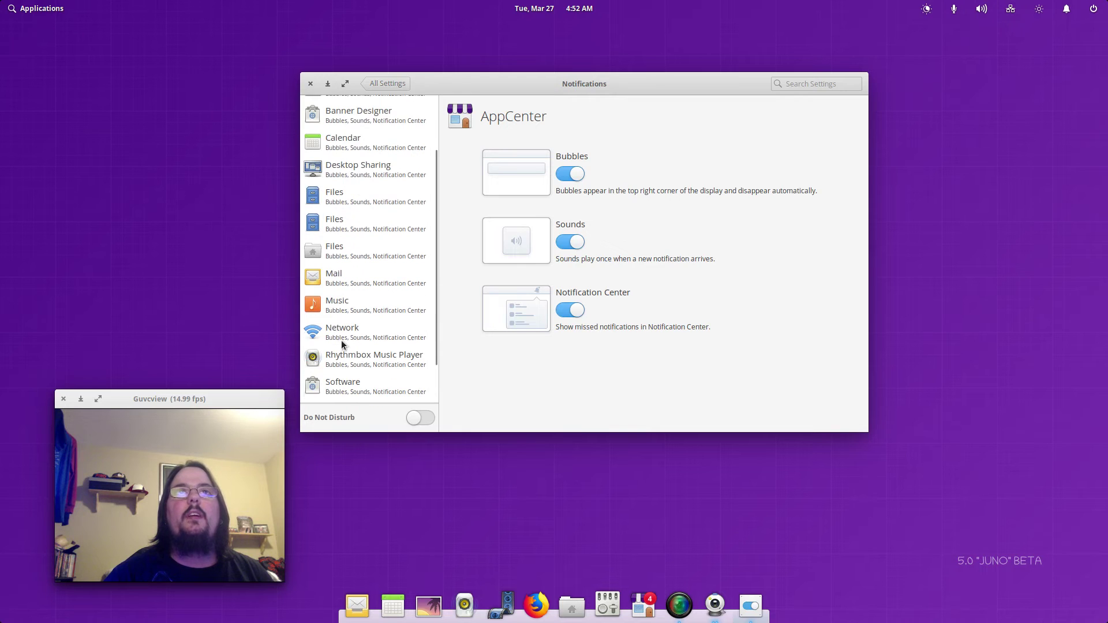
{"action": "scroll", "coordinate": [342, 345], "scroll_direction": "down", "scroll_amount": 2}
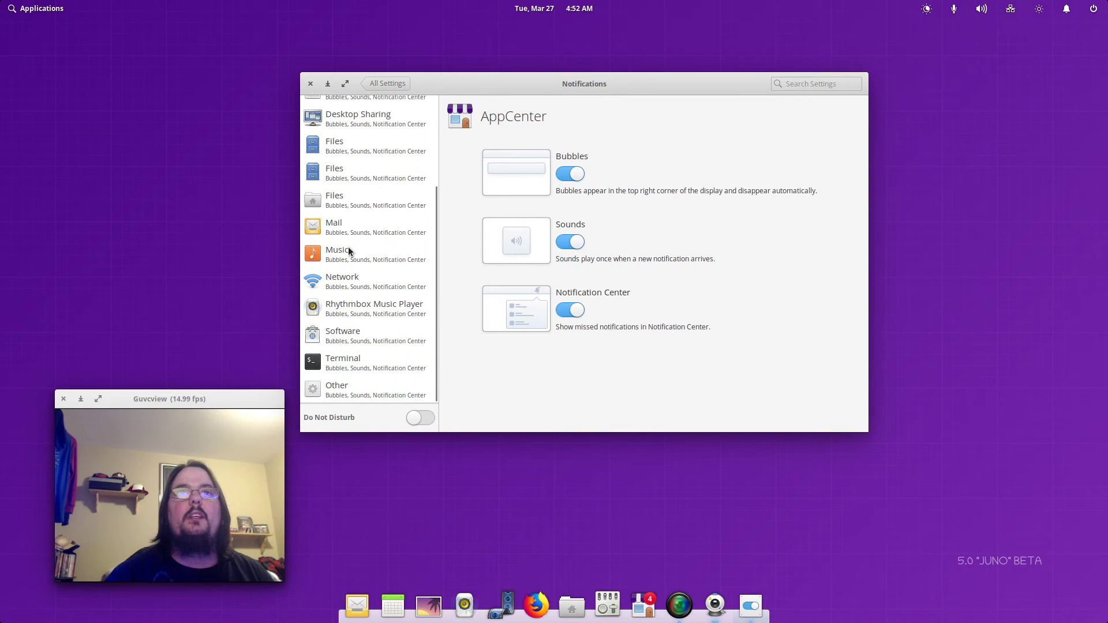
{"action": "scroll", "coordinate": [349, 251], "scroll_direction": "up", "scroll_amount": 5}
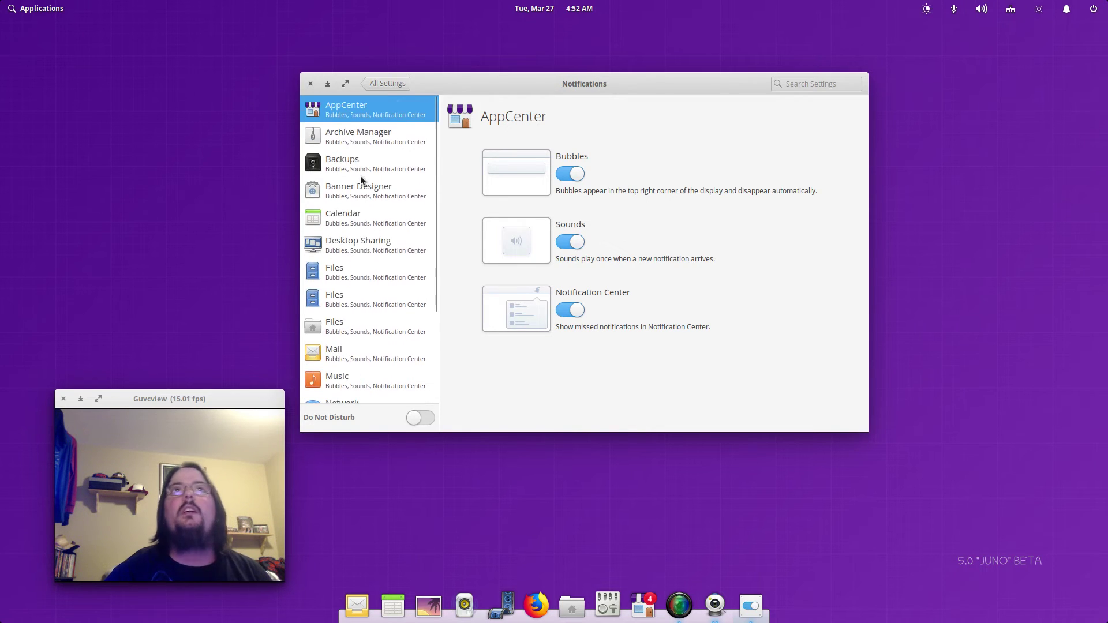
{"action": "left_click", "coordinate": [343, 142]}
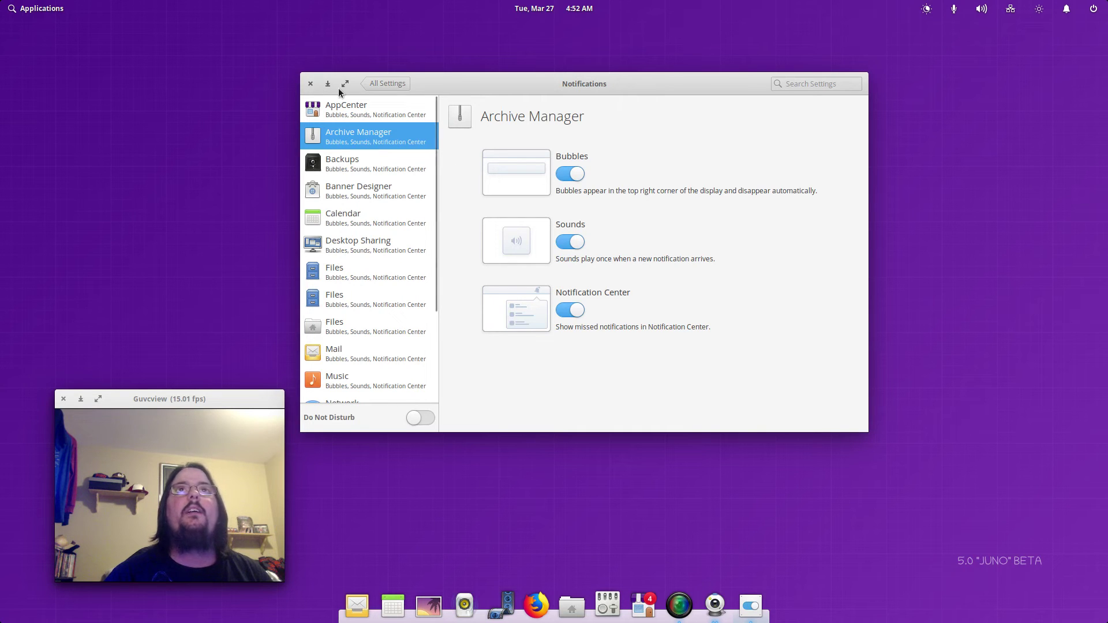
Step: Open Security & Privacy and browse Location Services, History, then the Firewall page
{"action": "left_click", "coordinate": [376, 84]}
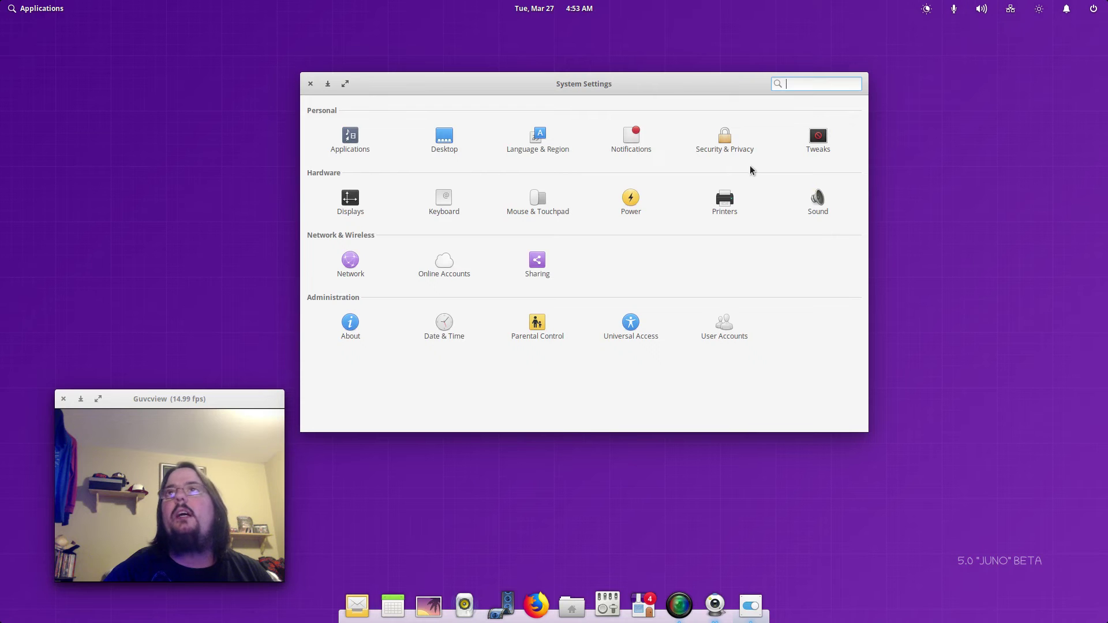
{"action": "left_click", "coordinate": [719, 149]}
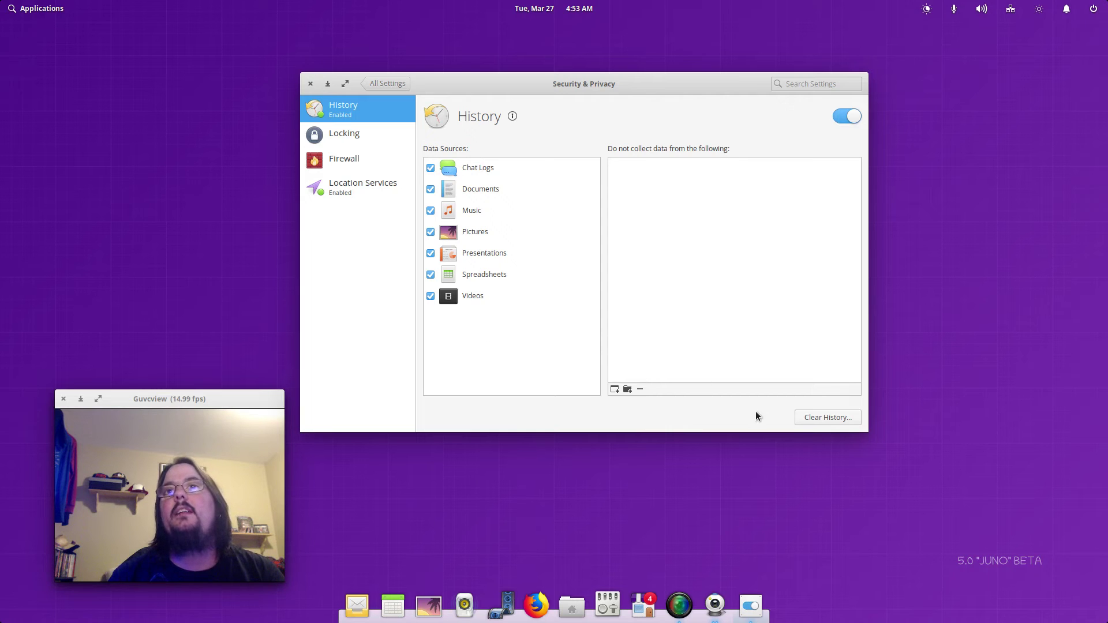
{"action": "left_click", "coordinate": [351, 192]}
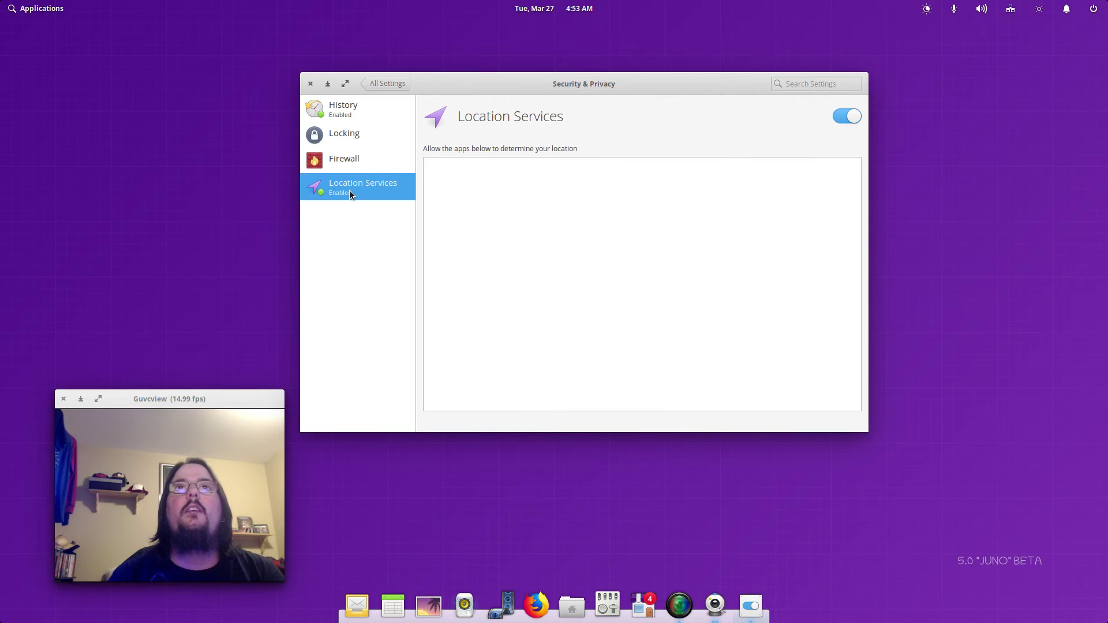
{"action": "left_click", "coordinate": [345, 108]}
{"action": "left_click", "coordinate": [336, 163]}
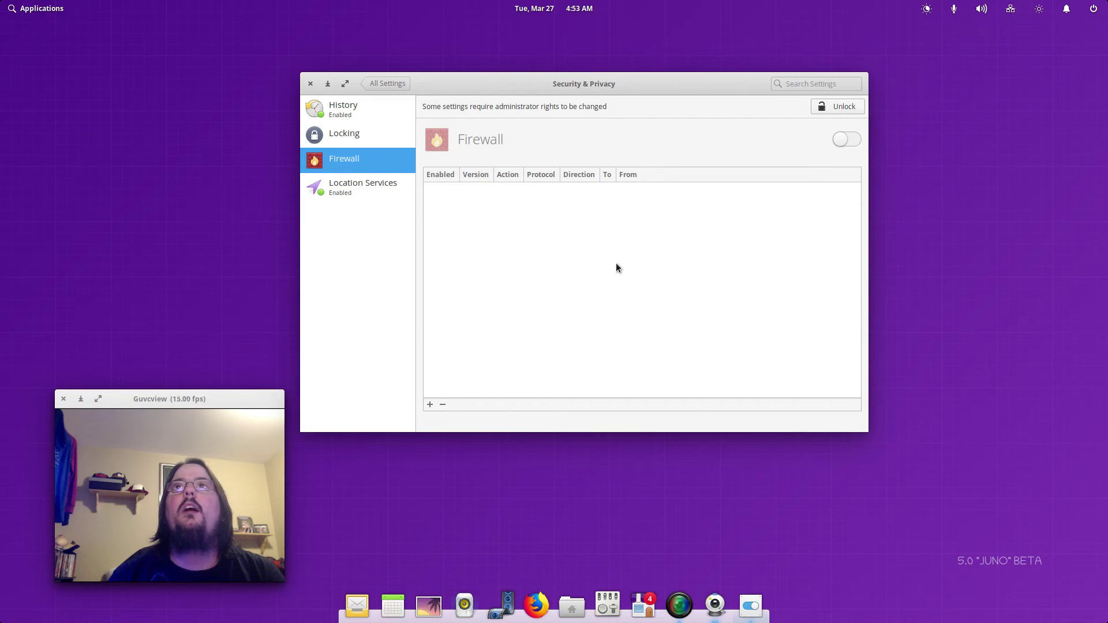
Step: Unlock with the administrator password, switch the firewall on, and return to All Settings
{"action": "left_click", "coordinate": [837, 107]}
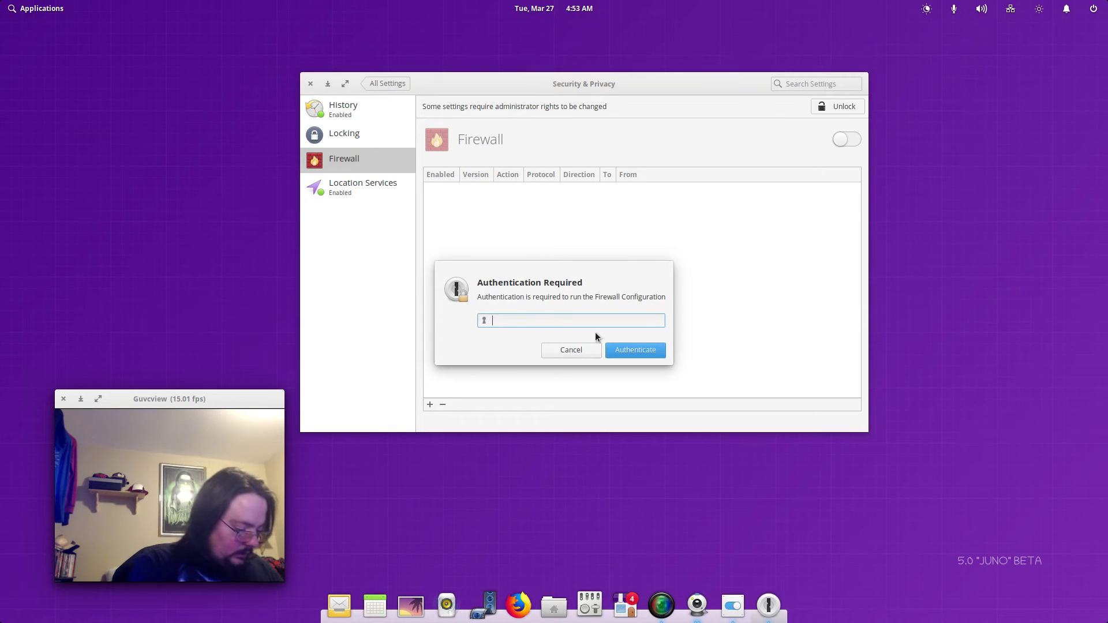
{"action": "type", "text": "*******"}
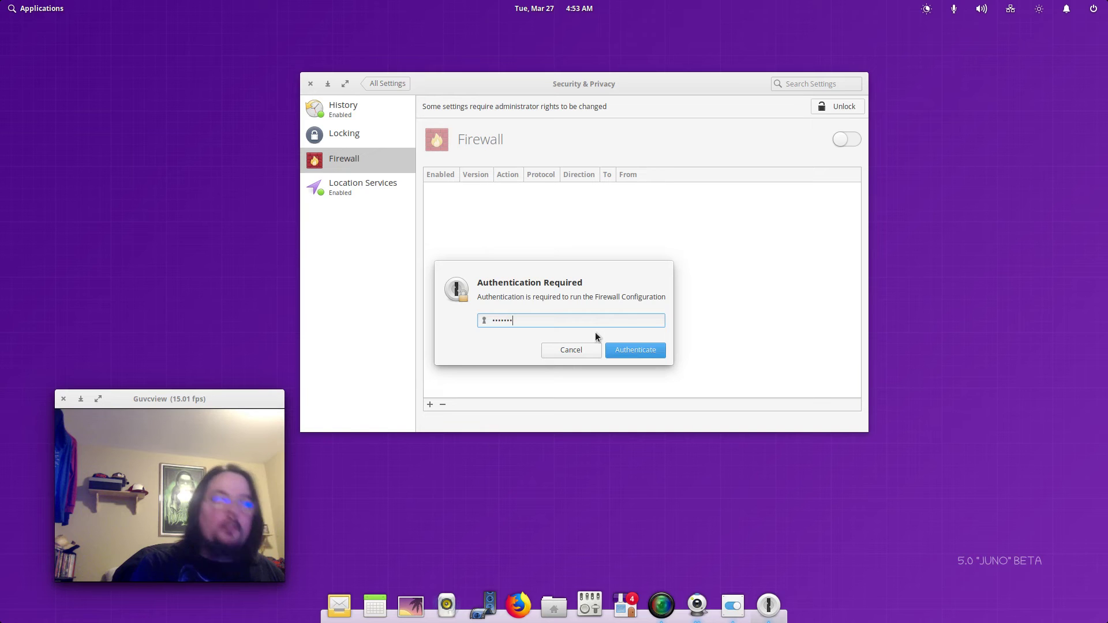
{"action": "key", "text": "Return"}
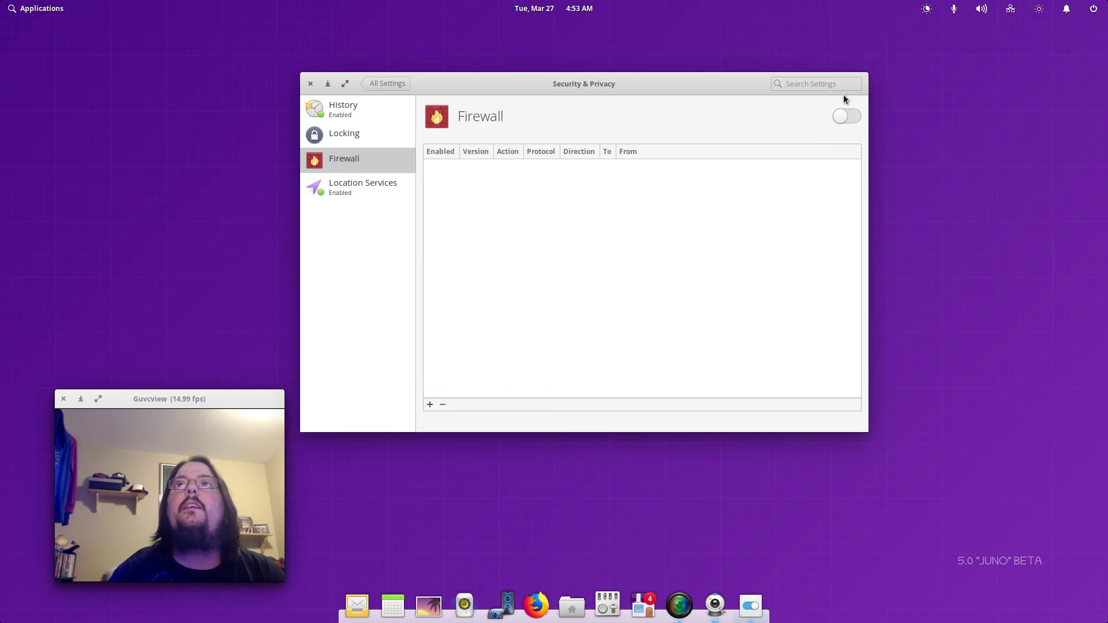
{"action": "left_click", "coordinate": [846, 116]}
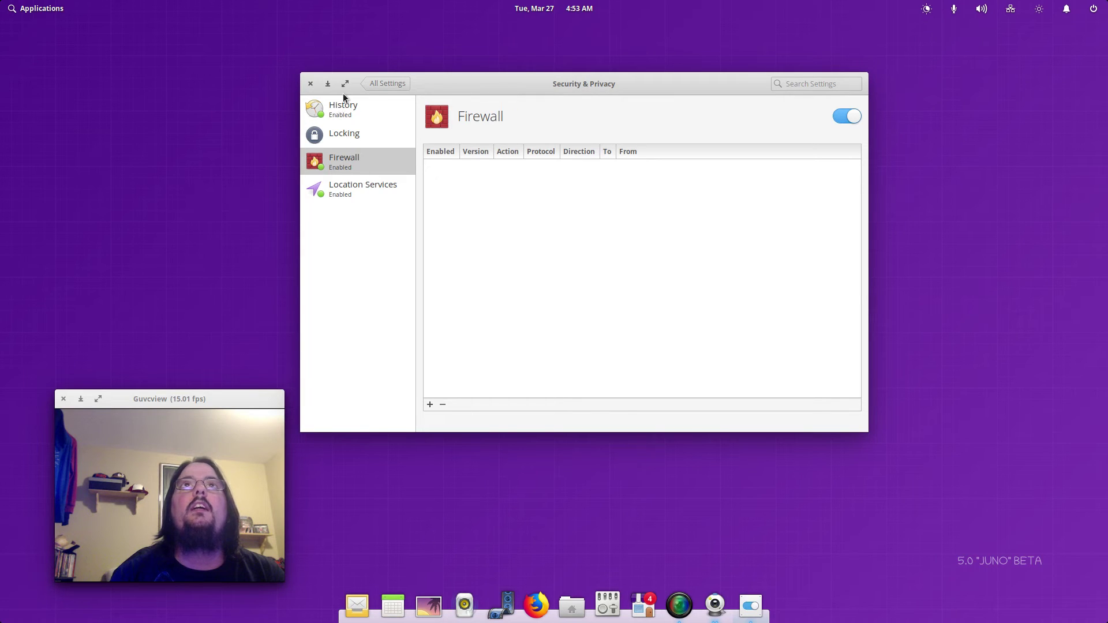
{"action": "left_click", "coordinate": [383, 85]}
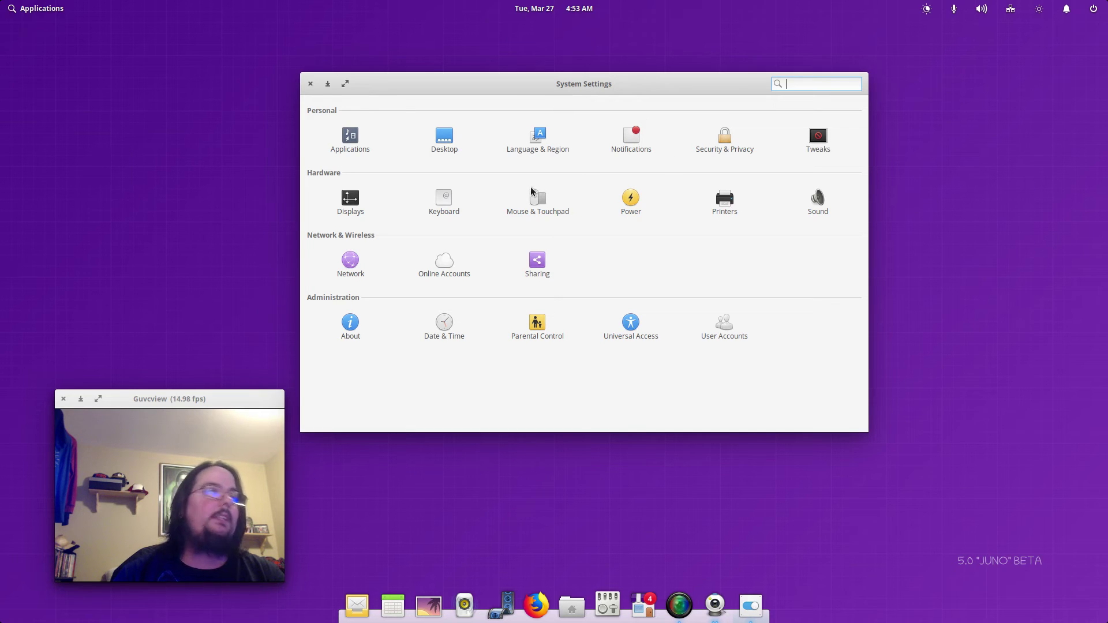
Step: In Displays' Night Light tab, nudge the colour temperature slightly toward Less Warm
{"action": "left_click", "coordinate": [350, 198]}
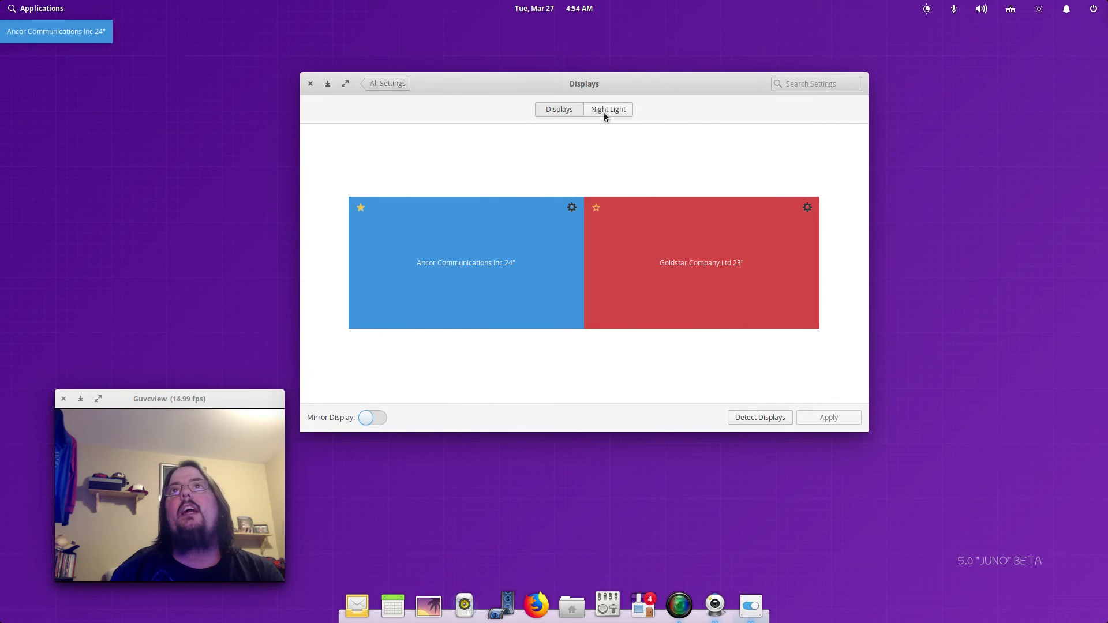
{"action": "left_click", "coordinate": [604, 112]}
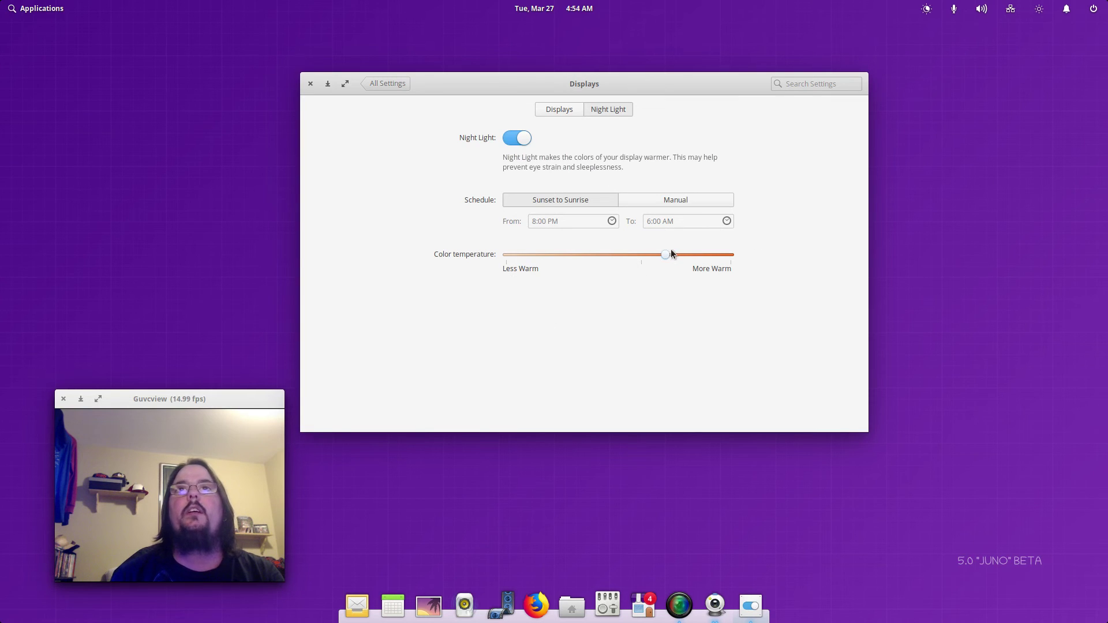
{"action": "left_click_drag", "start_coordinate": [667, 256], "coordinate": [643, 261]}
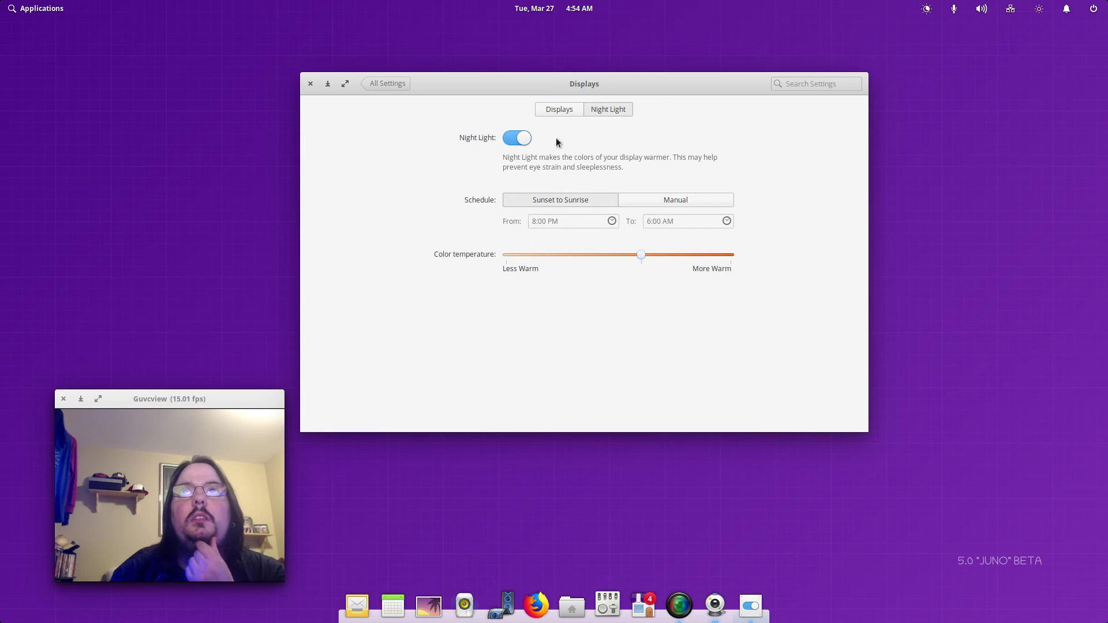
Step: Open Keyboard Shortcuts, browse System, Custom and Windows, then select the Applications group
{"action": "left_click", "coordinate": [393, 82]}
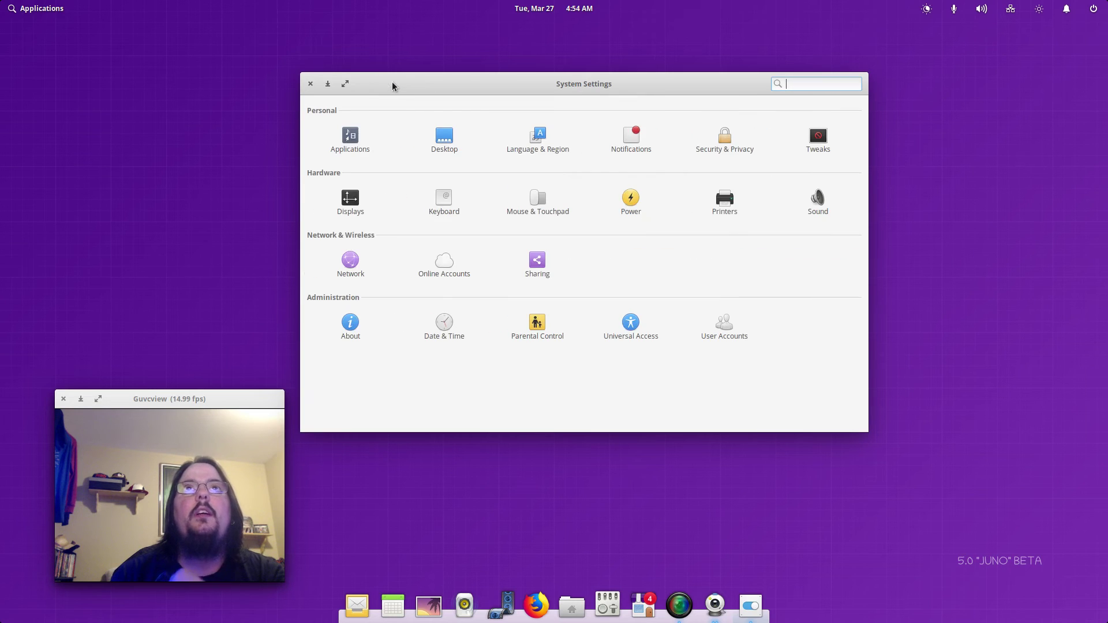
{"action": "left_click", "coordinate": [442, 209]}
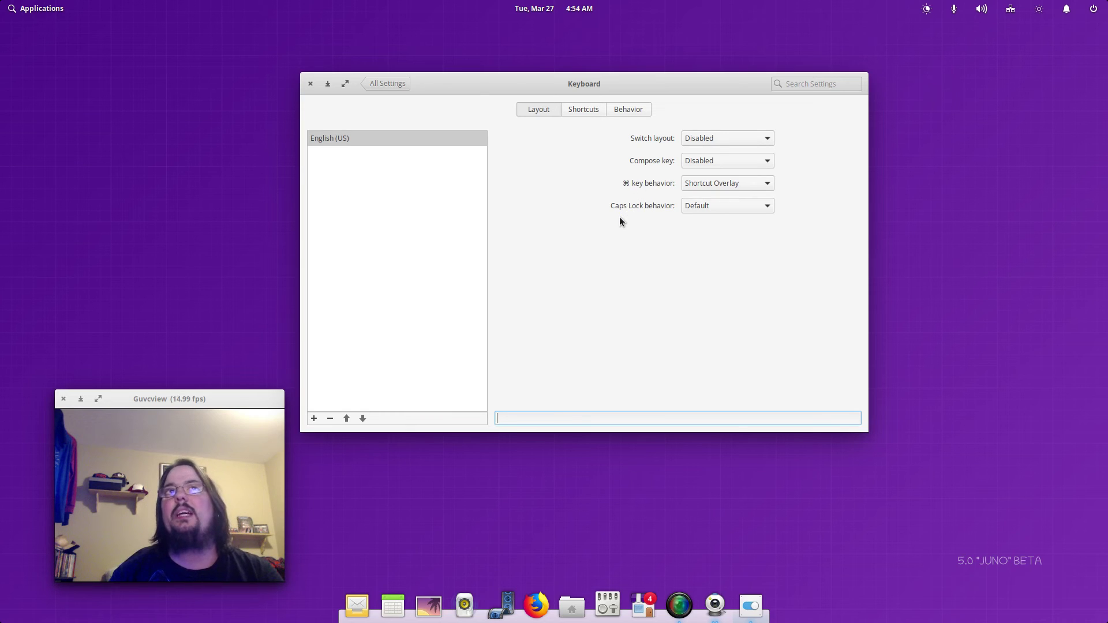
{"action": "left_click", "coordinate": [576, 111]}
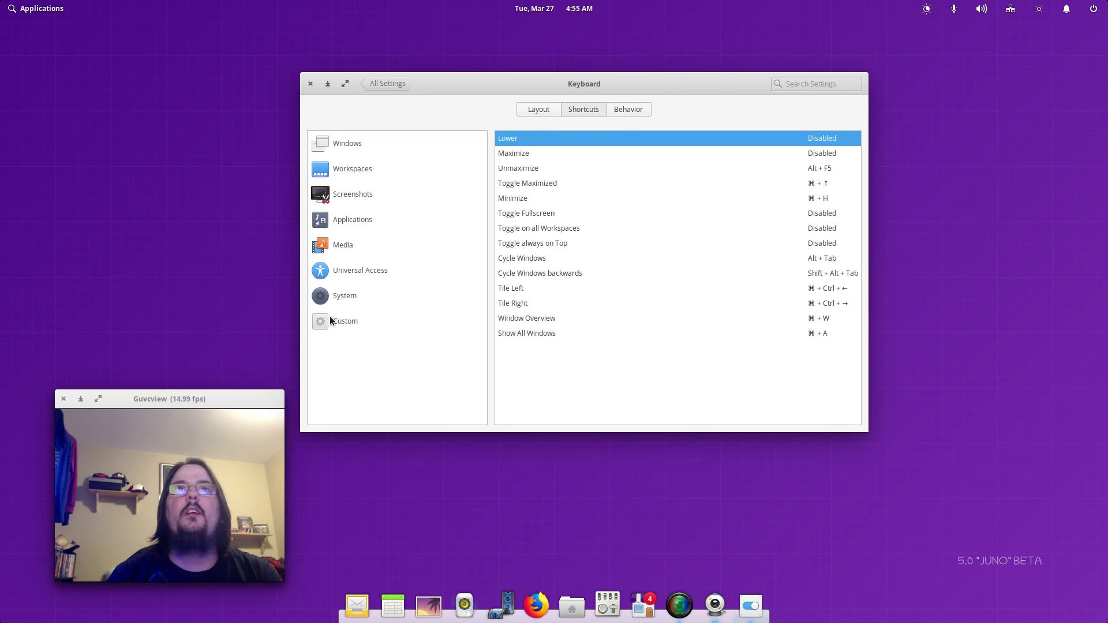
{"action": "left_click", "coordinate": [349, 303]}
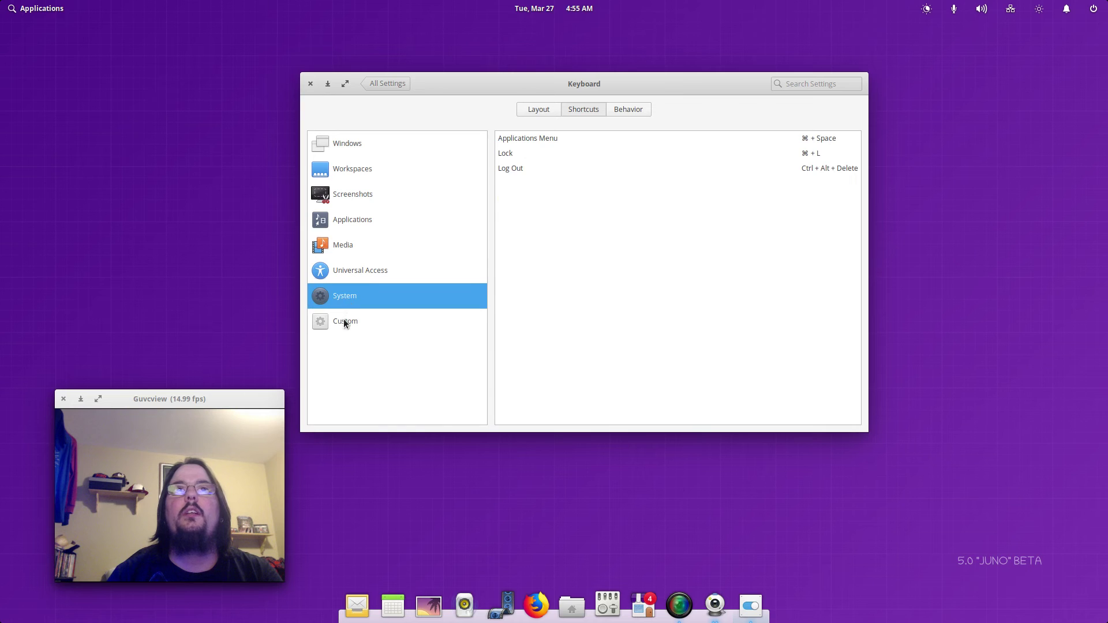
{"action": "left_click", "coordinate": [344, 322]}
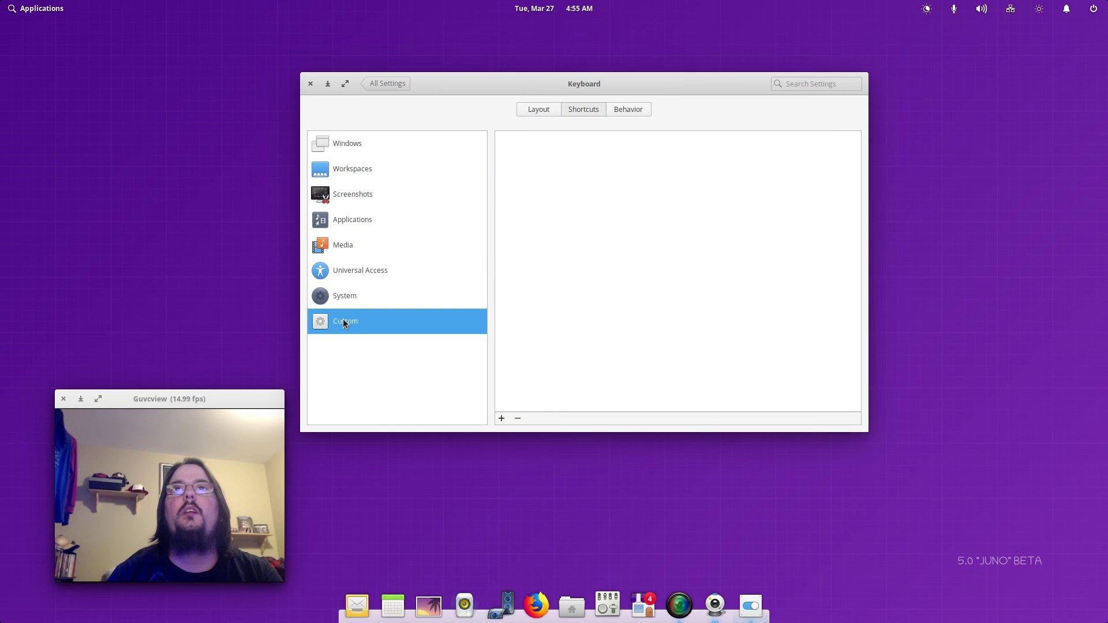
{"action": "left_click", "coordinate": [359, 143]}
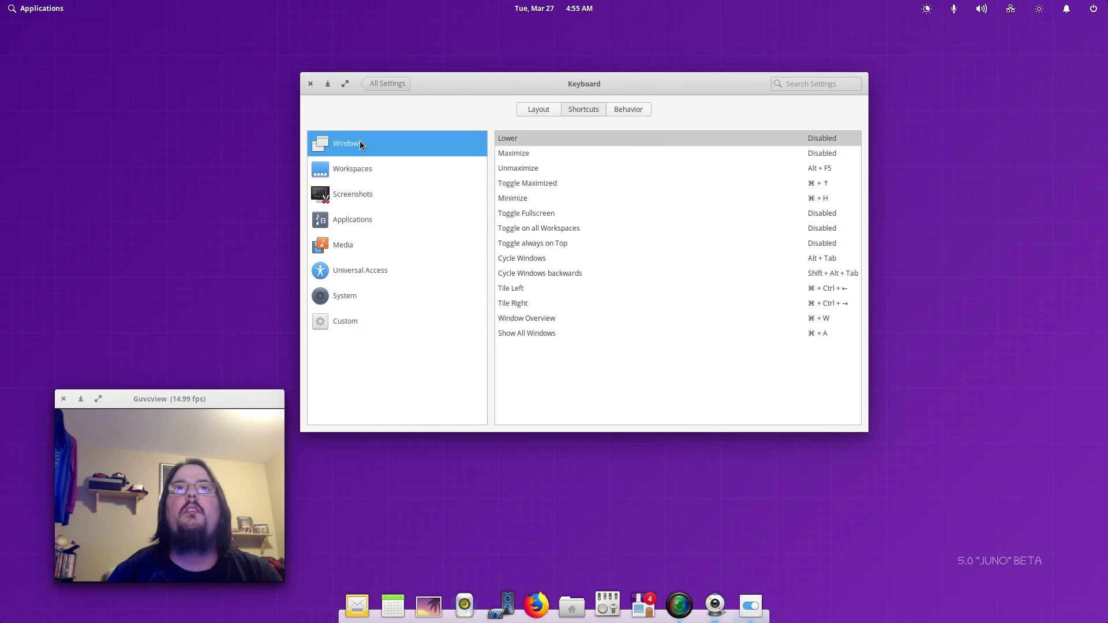
{"action": "left_click", "coordinate": [358, 220]}
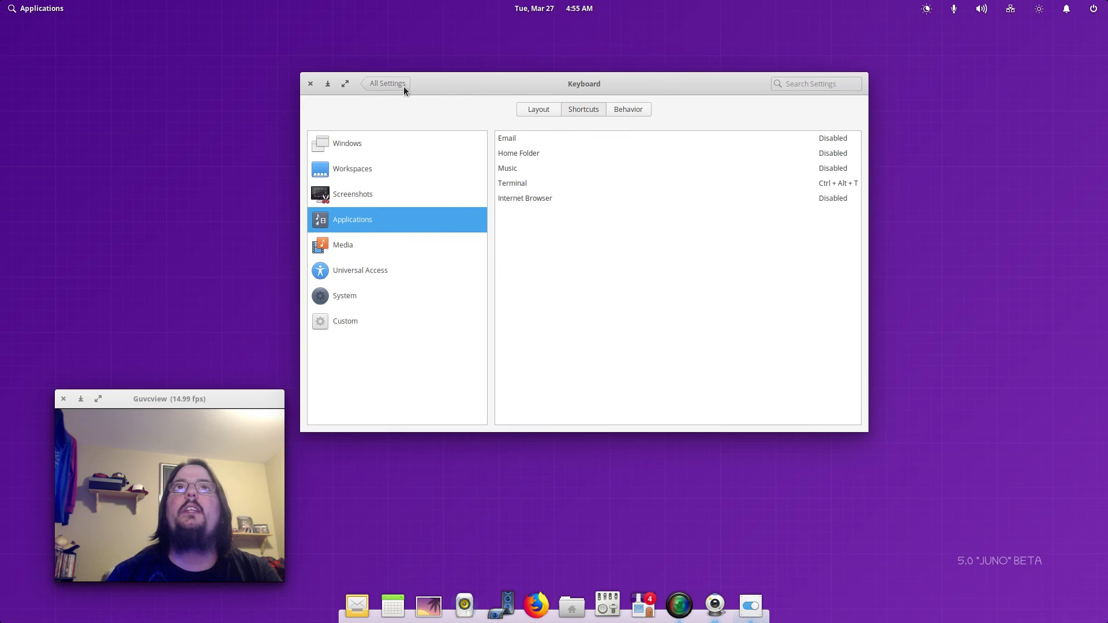
Step: Look at the Mouse & Touchpad settings, then the Sound output devices, returning to All Settings each time
{"action": "left_click", "coordinate": [388, 85]}
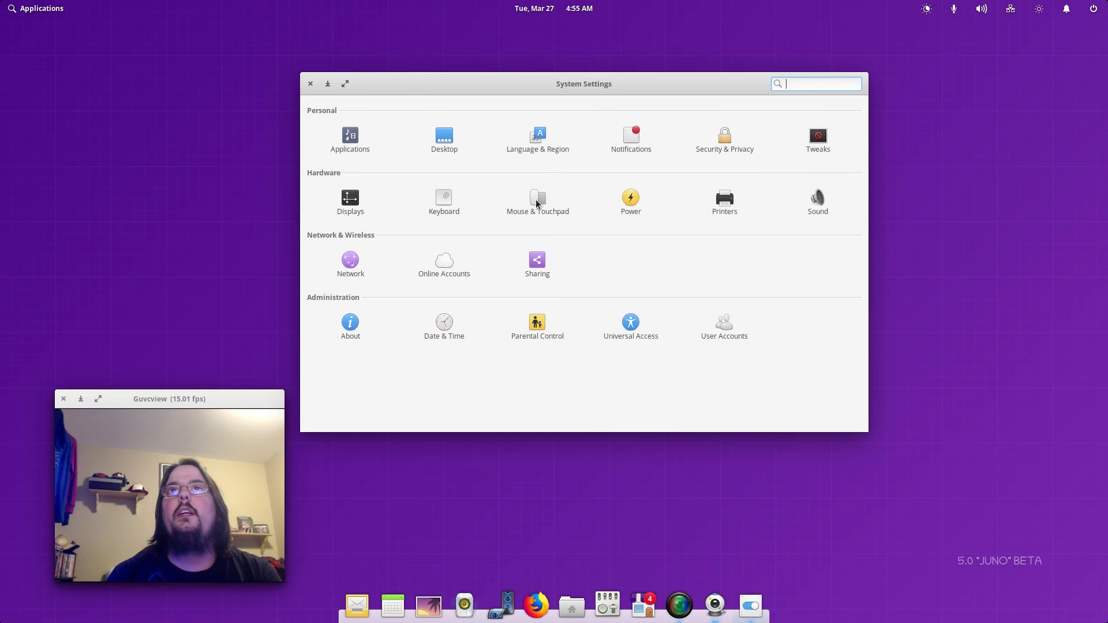
{"action": "left_click", "coordinate": [537, 199]}
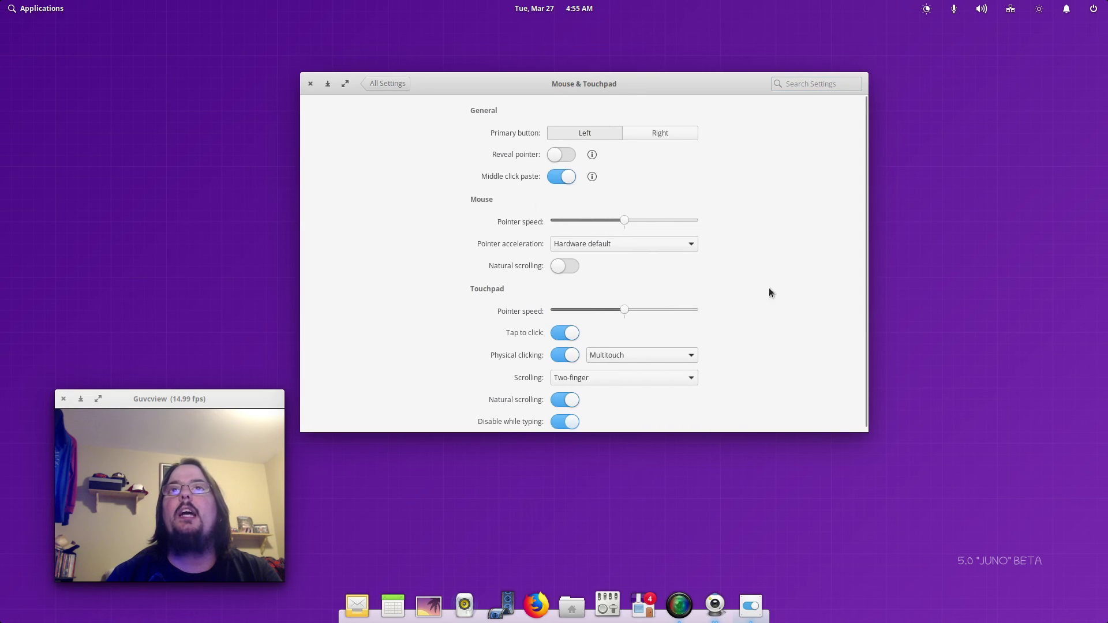
{"action": "left_click", "coordinate": [389, 85]}
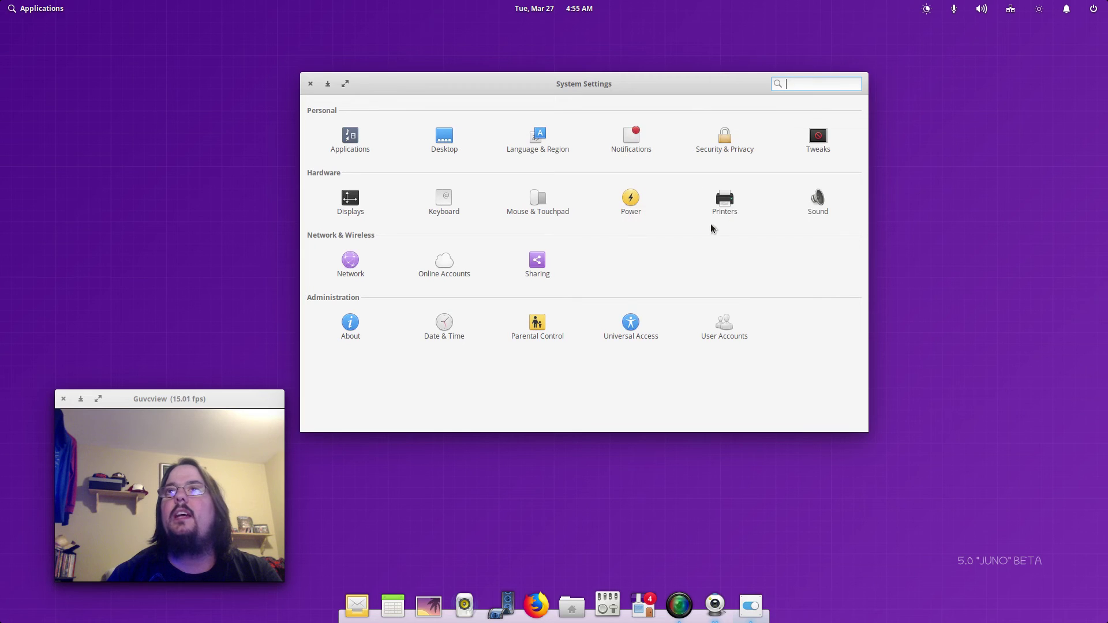
{"action": "left_click", "coordinate": [820, 200]}
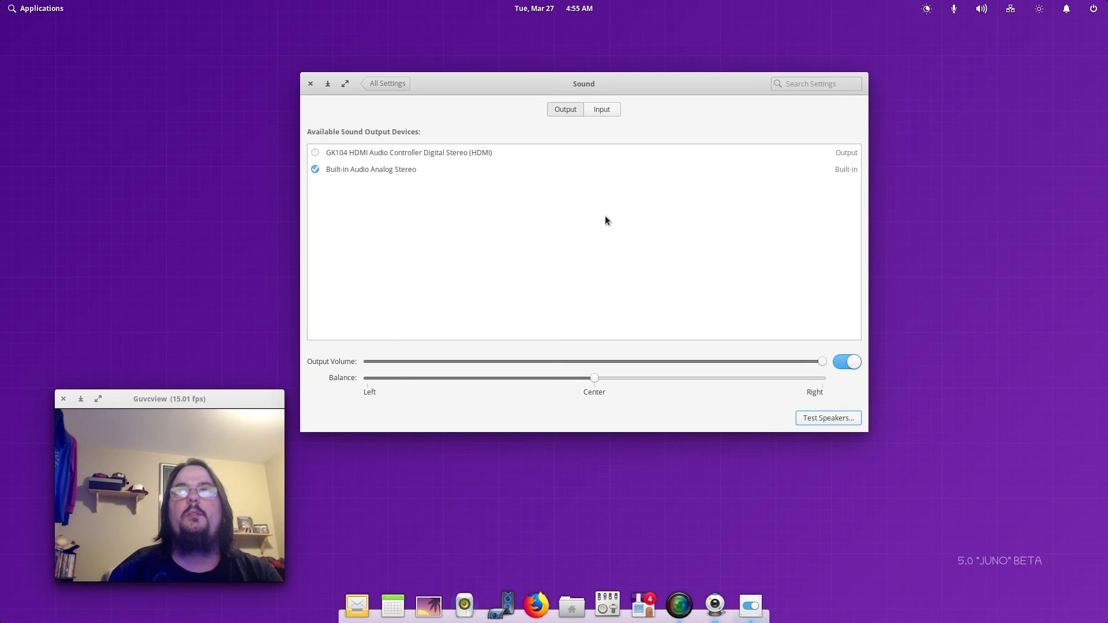
{"action": "left_click", "coordinate": [376, 84]}
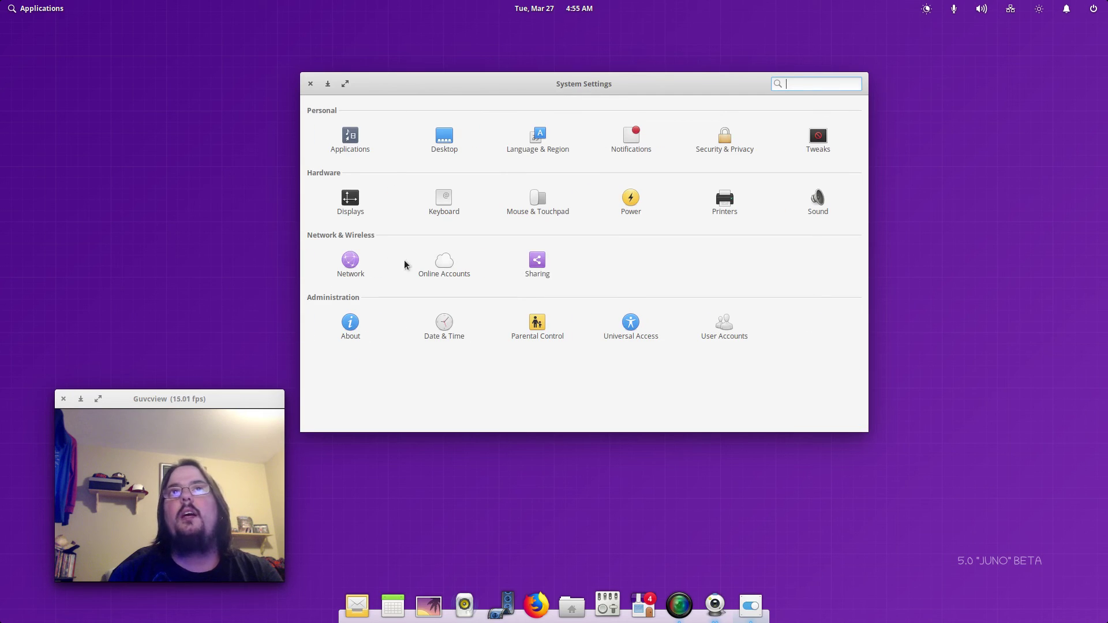
{"action": "left_click", "coordinate": [441, 262]}
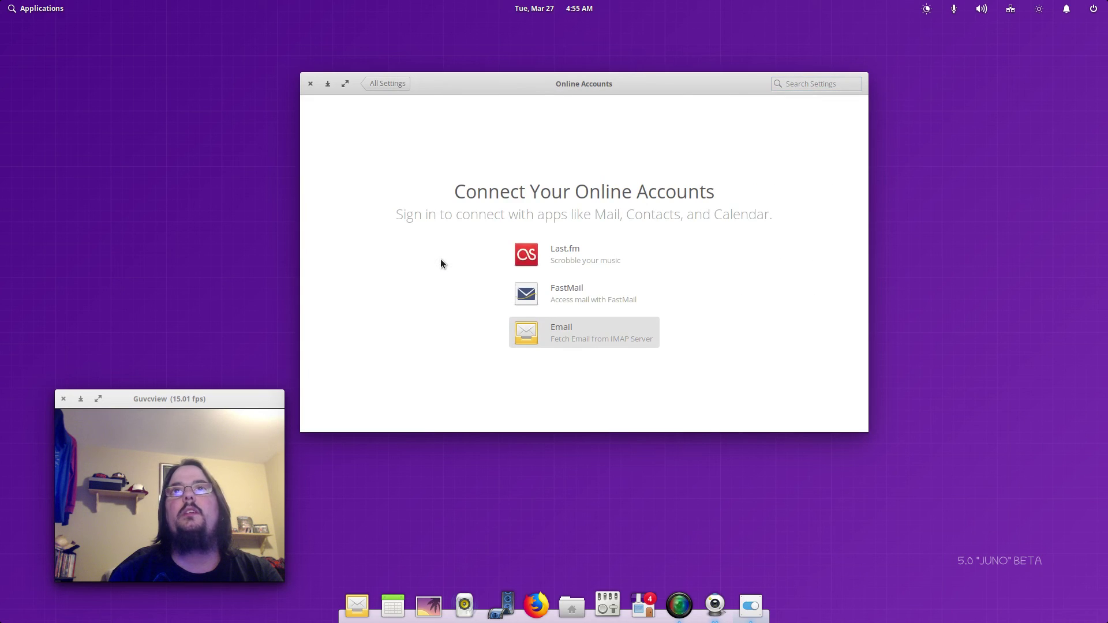
{"action": "left_click", "coordinate": [370, 84]}
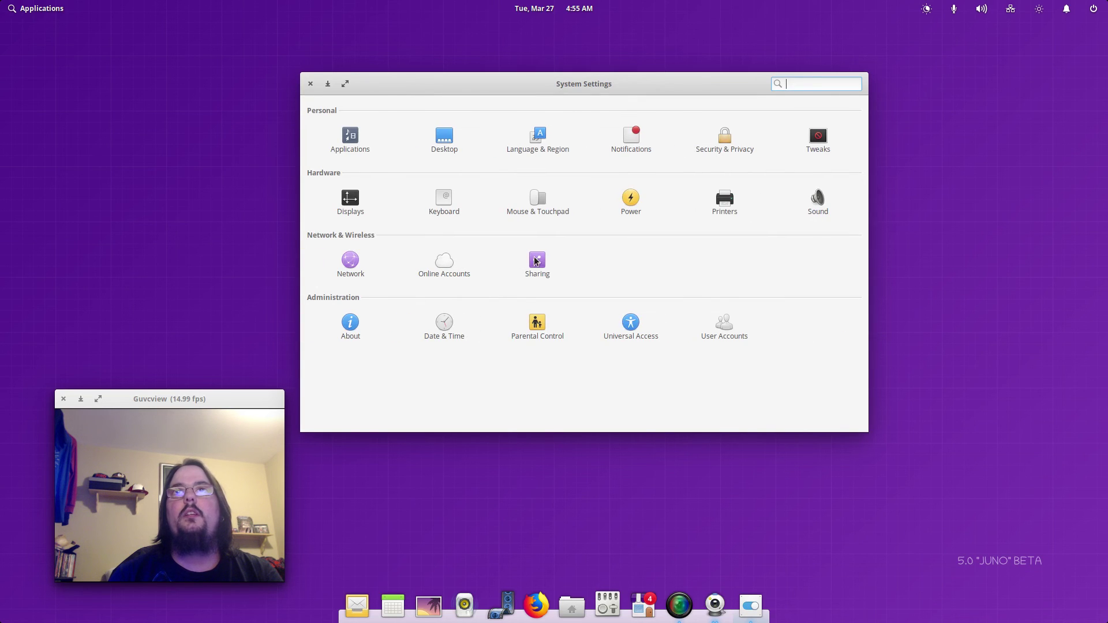
{"action": "left_click", "coordinate": [535, 261]}
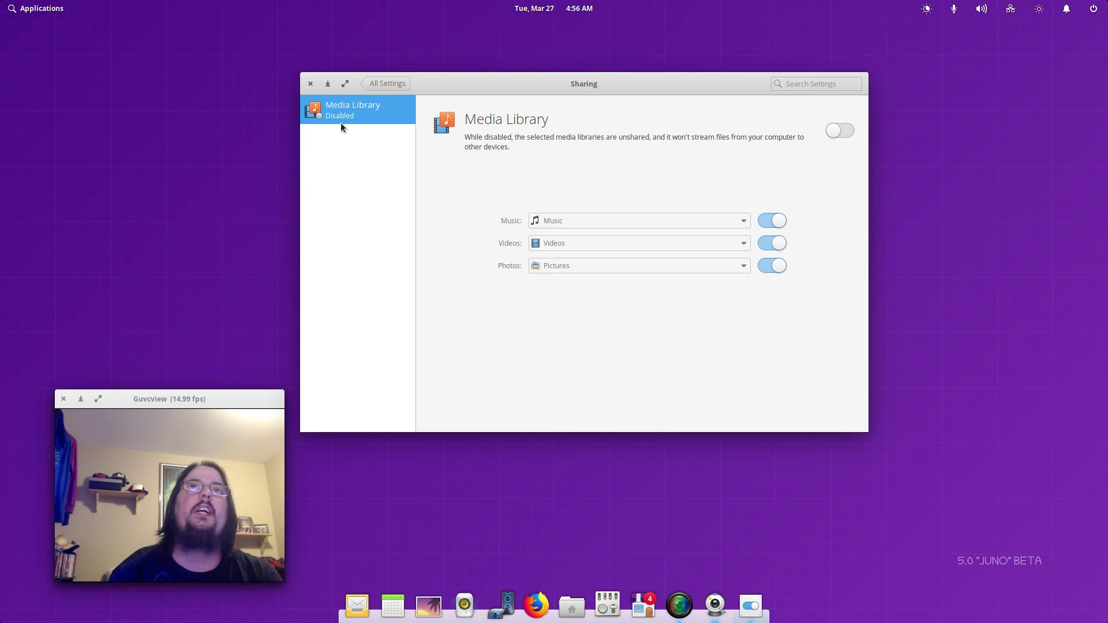
{"action": "left_click", "coordinate": [385, 82]}
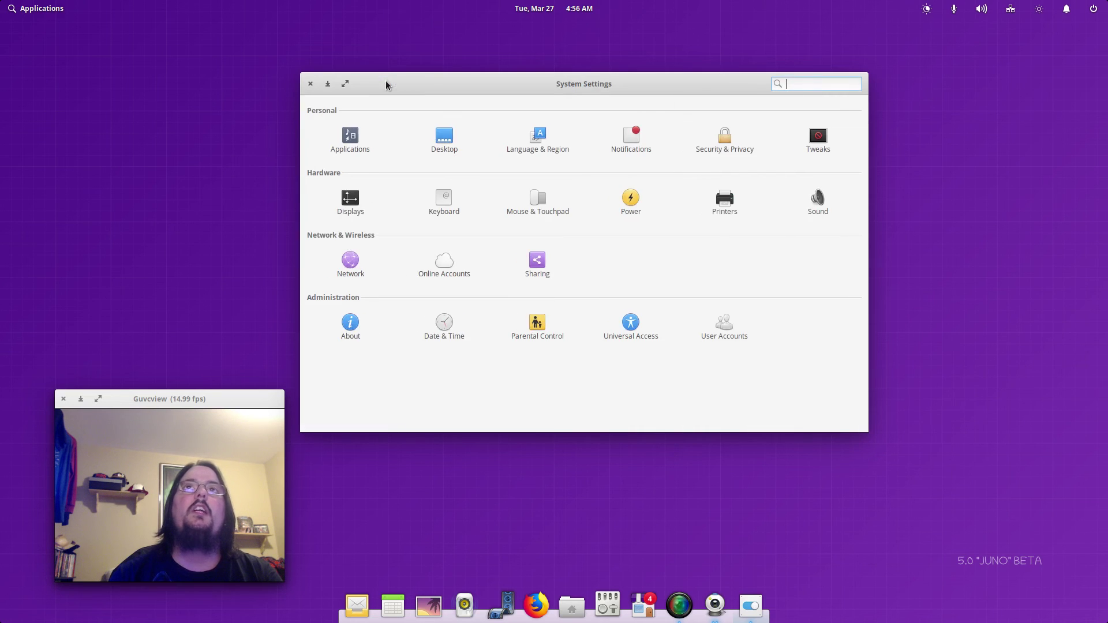
{"action": "left_click", "coordinate": [356, 326]}
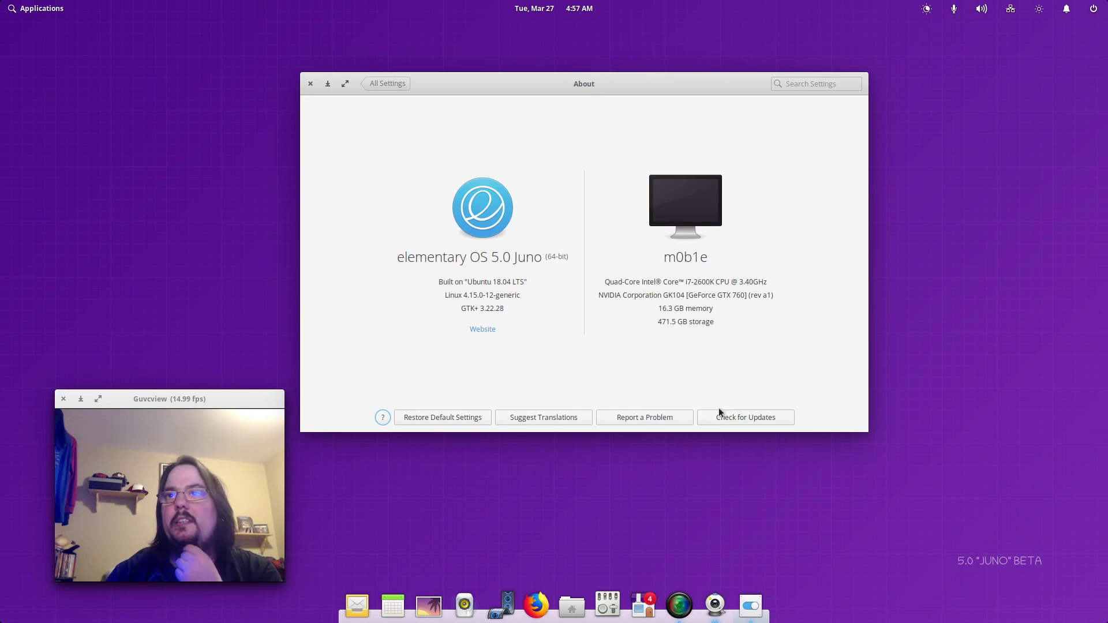
{"action": "left_click", "coordinate": [373, 88]}
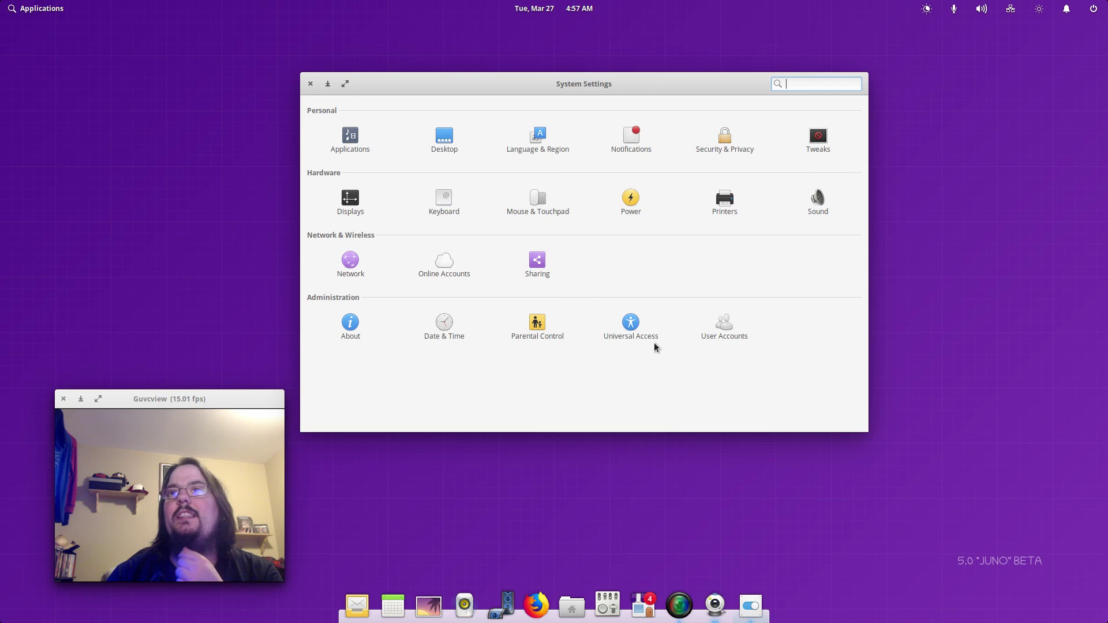
Step: View User Accounts, close Settings, then reopen it on Date & Time from the panel calendar
{"action": "left_click", "coordinate": [723, 327]}
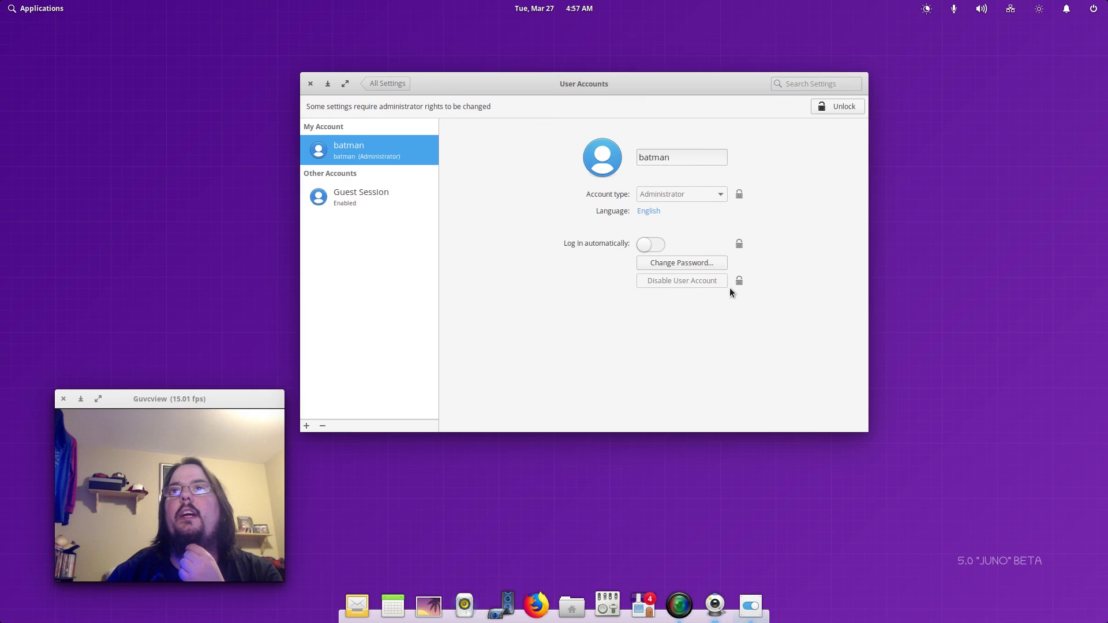
{"action": "left_click", "coordinate": [310, 84]}
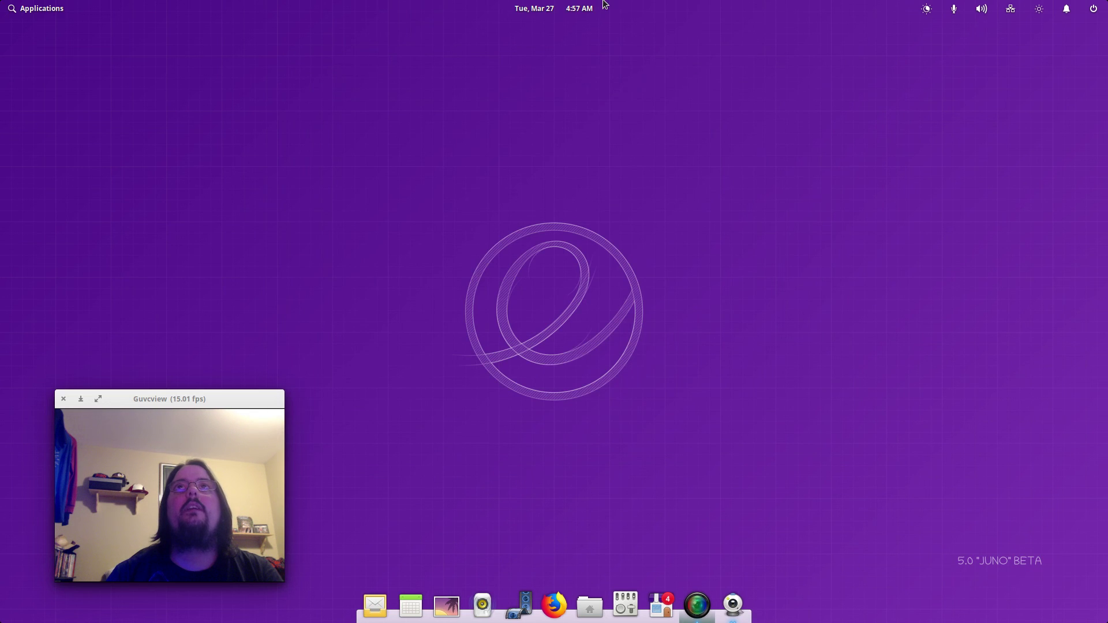
{"action": "left_click", "coordinate": [524, 10]}
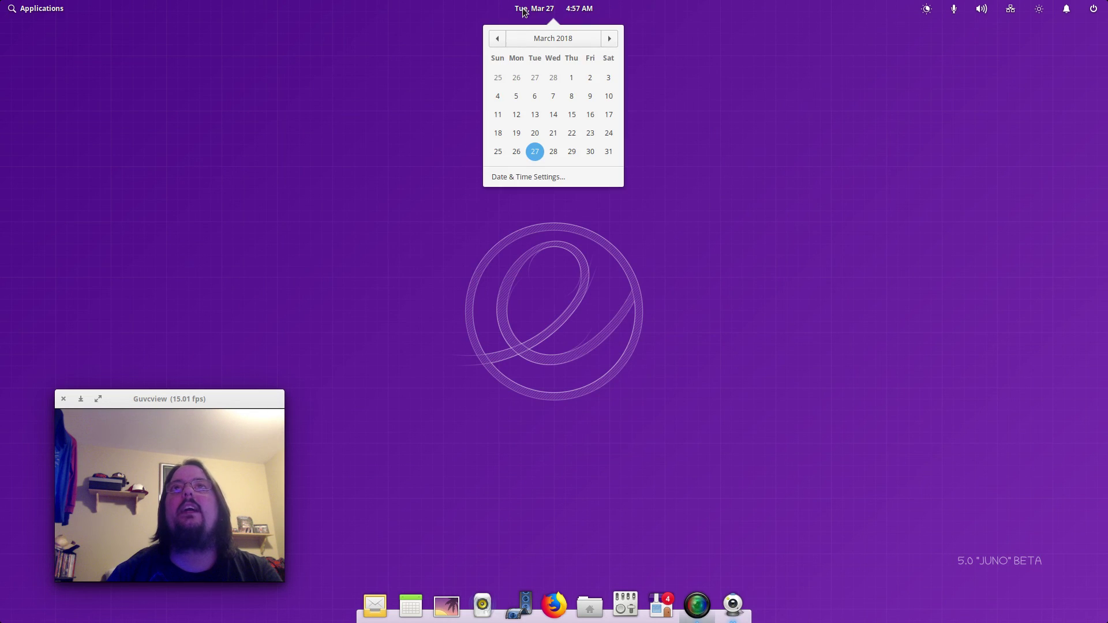
{"action": "left_click", "coordinate": [507, 175]}
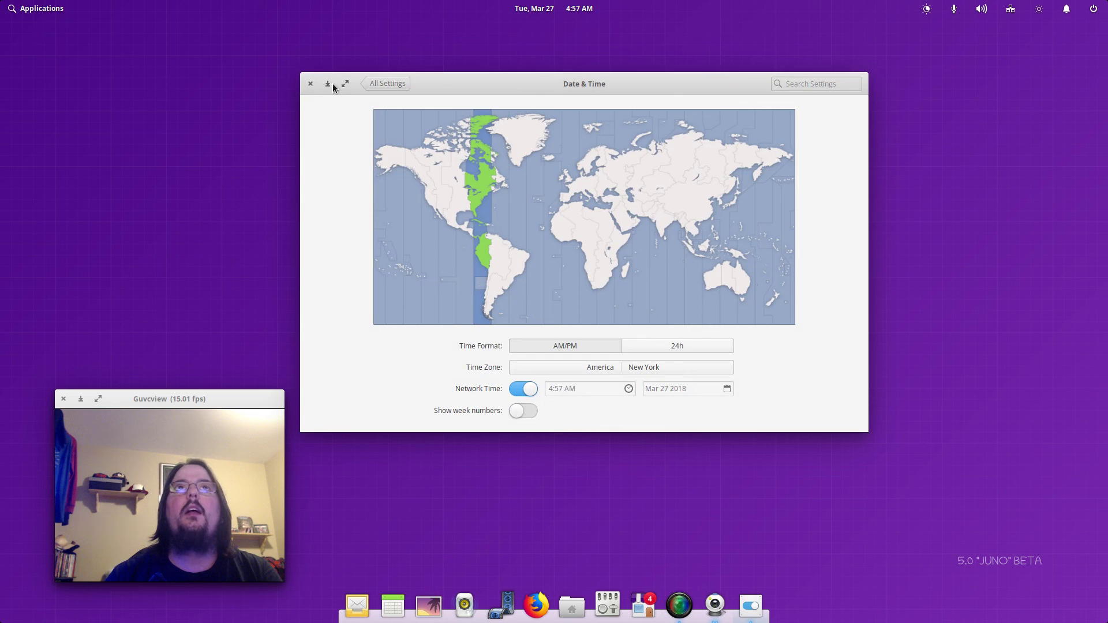
{"action": "left_click", "coordinate": [311, 84]}
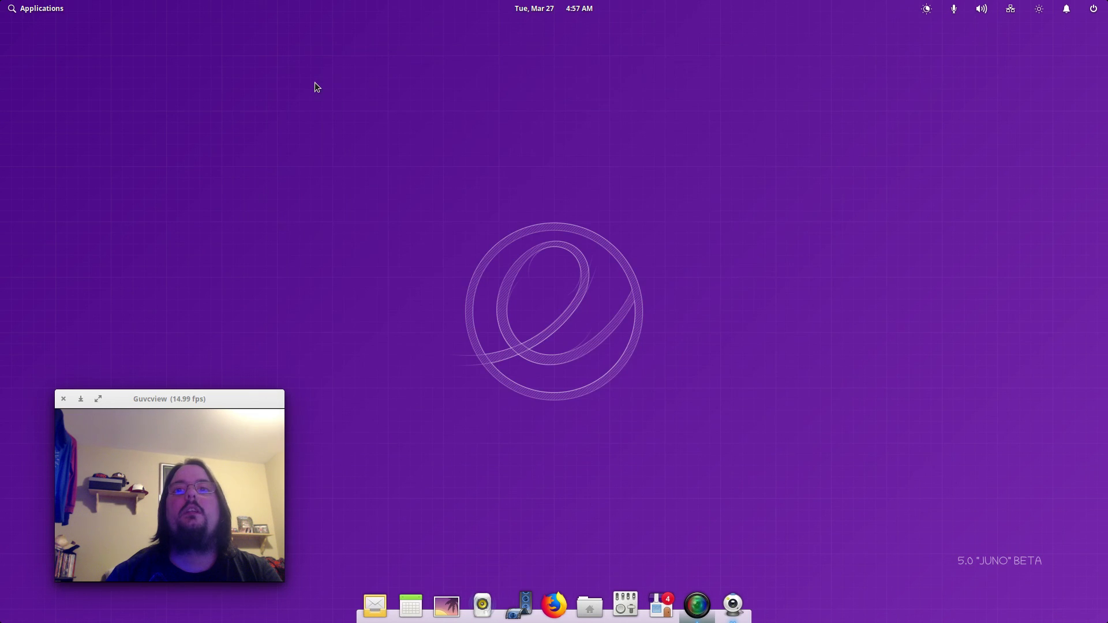